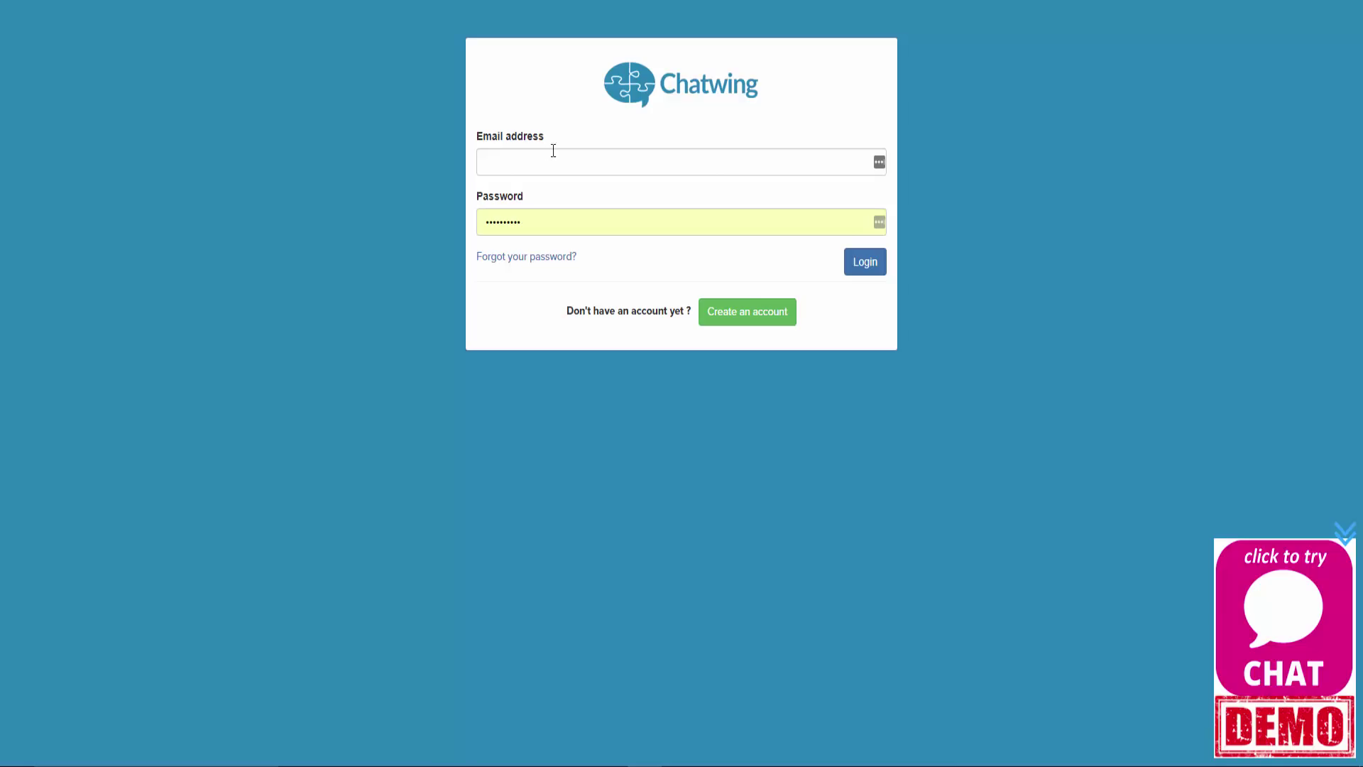
# Step: Sign in to Chatwing and open the Online Booking Schedule settings
pyautogui.click(866, 263)
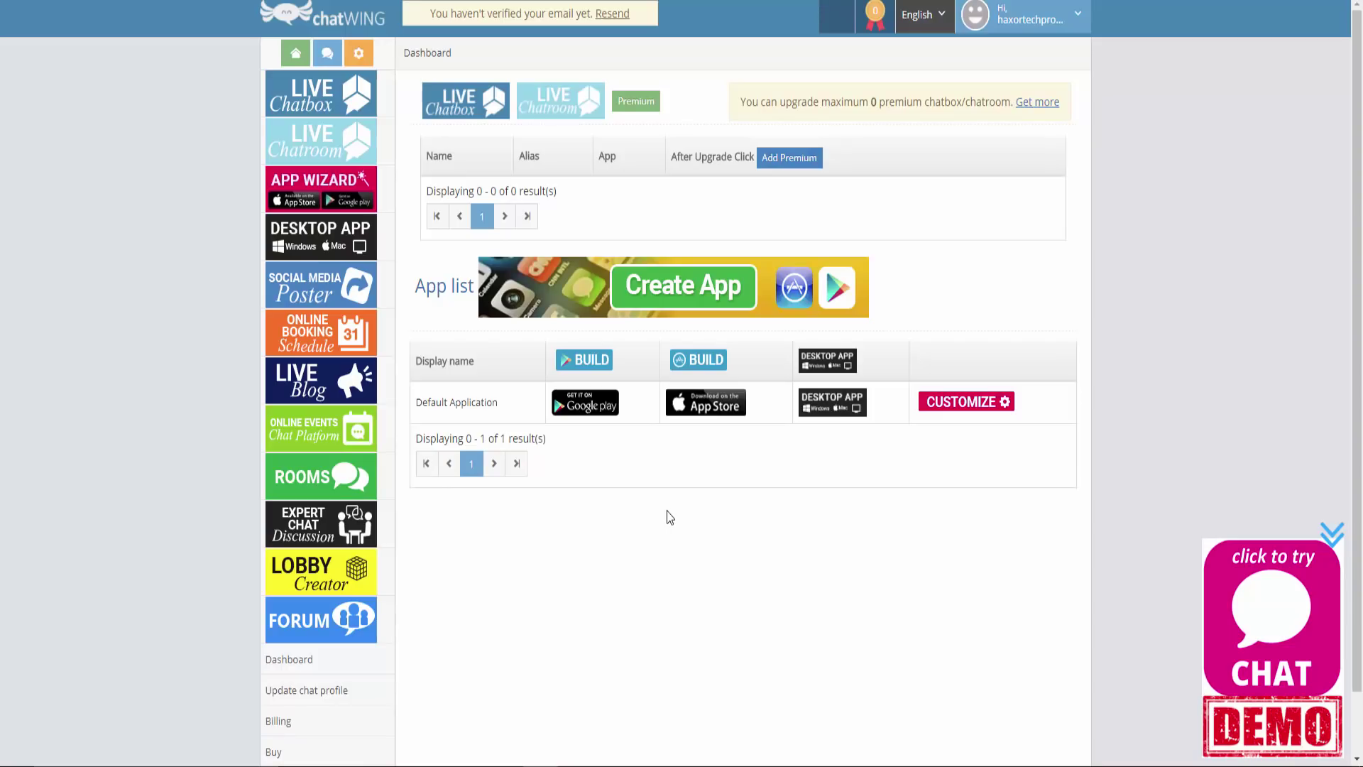
pyautogui.click(327, 345)
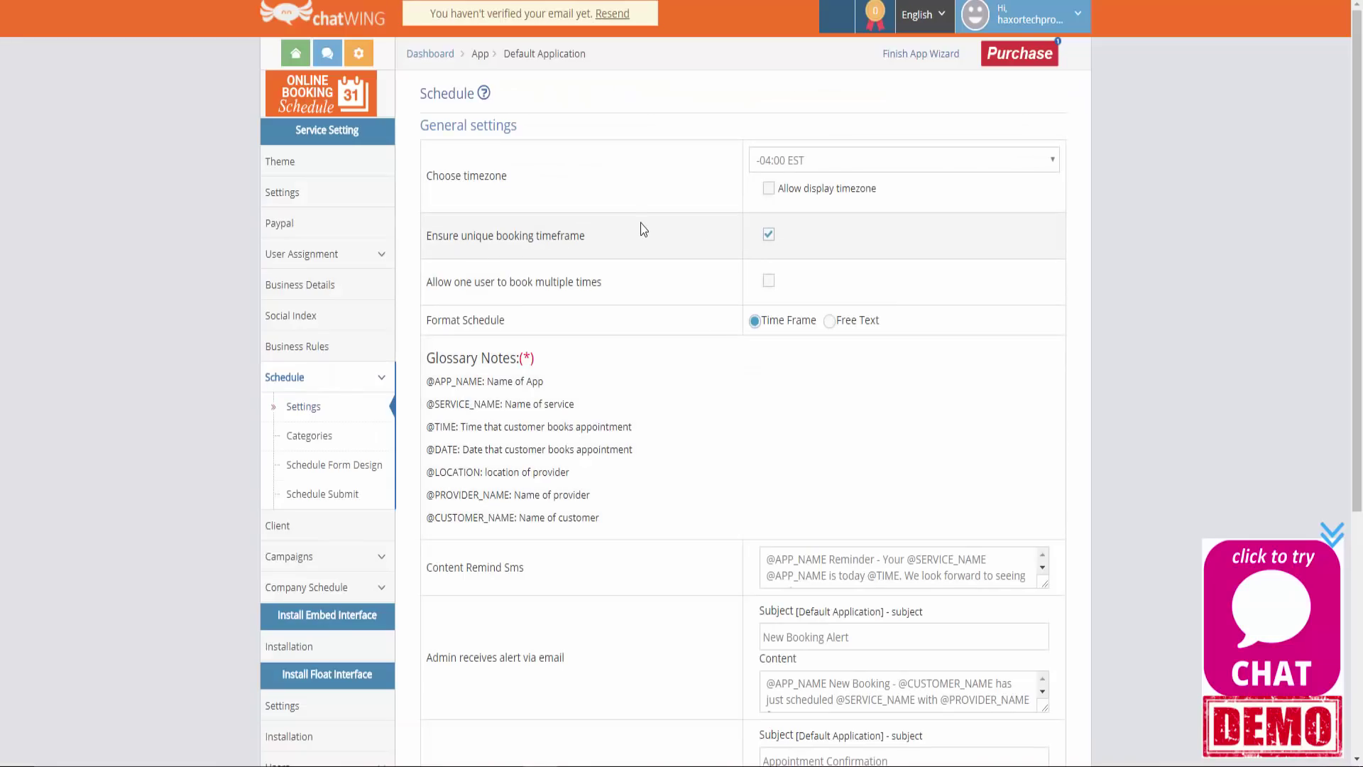
pyautogui.scroll(-5, 720, 207)
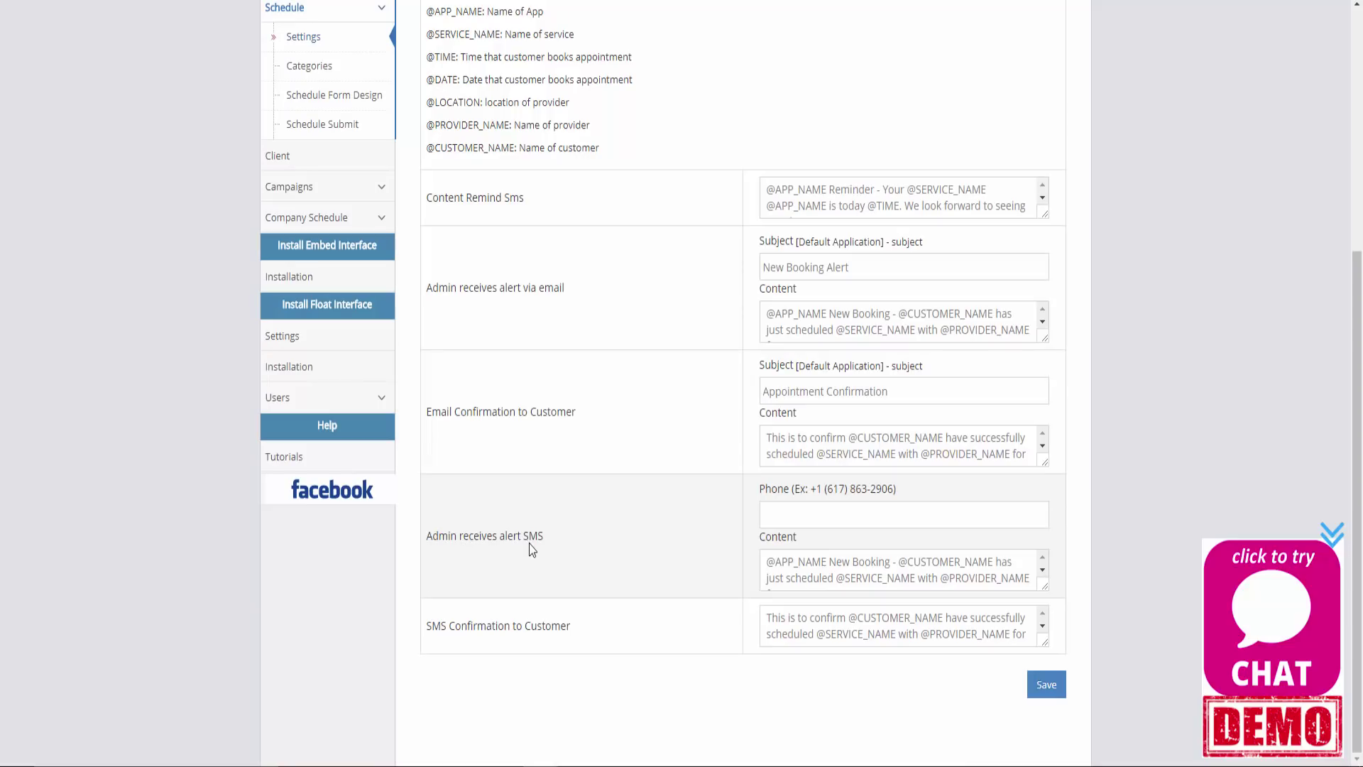
# Step: Enter the admin's phone number under Admin receives alert SMS and save the settings
pyautogui.click(812, 517)
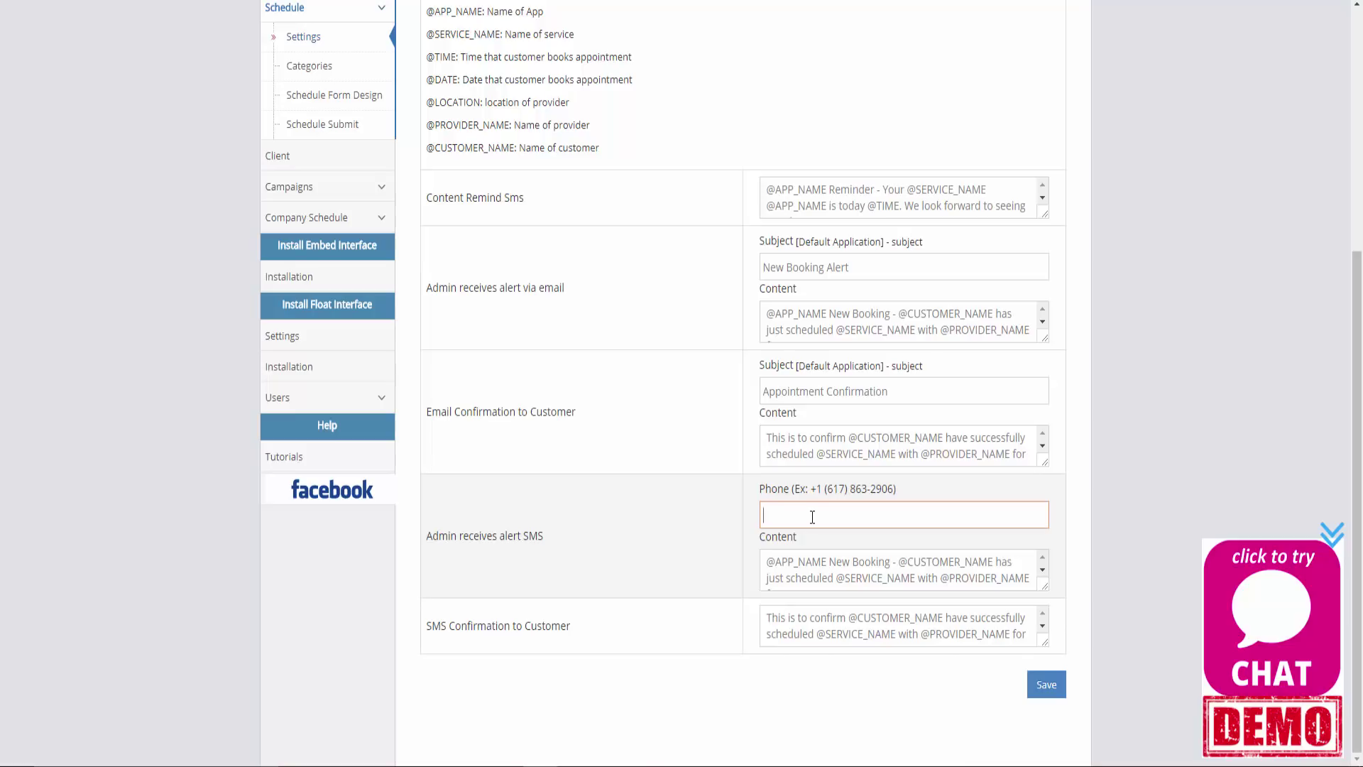
pyautogui.moveTo(906, 489); pyautogui.dragTo(813, 492)
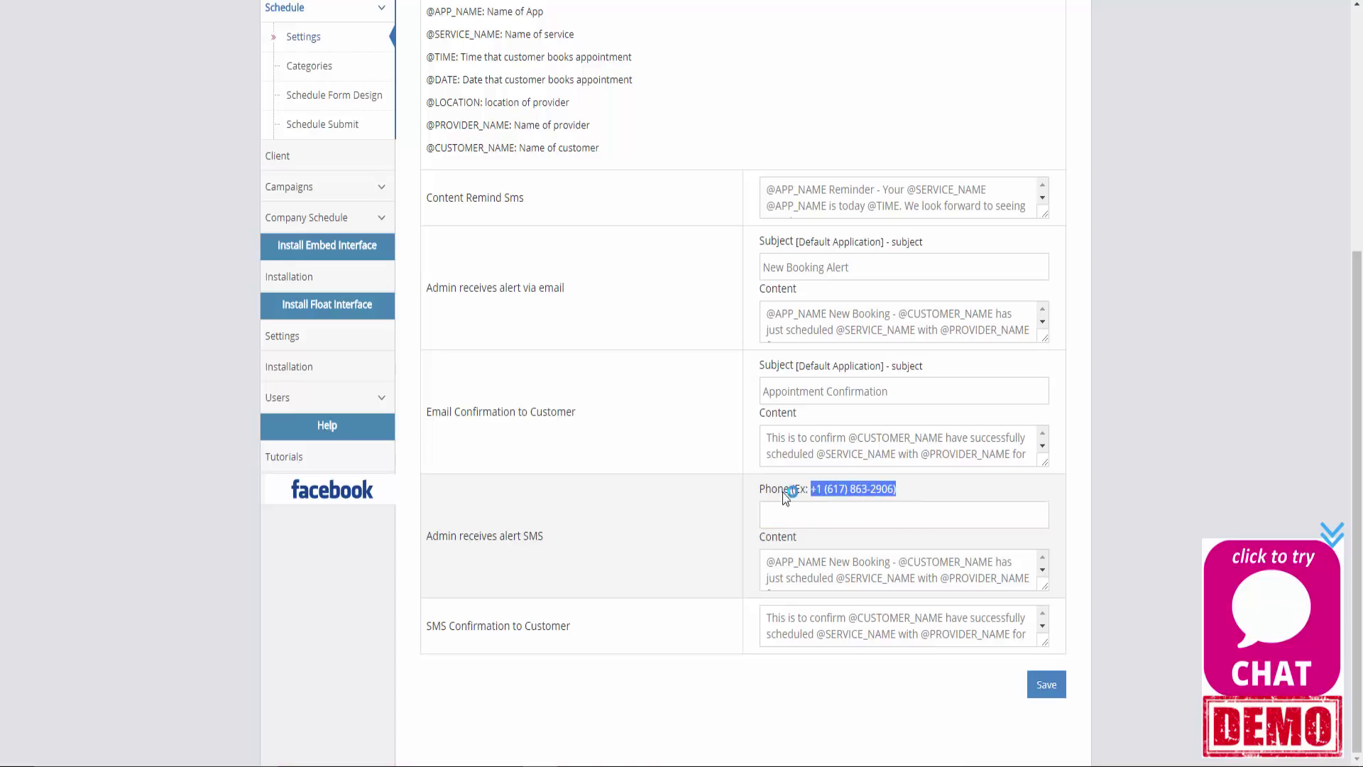
pyautogui.click(838, 515)
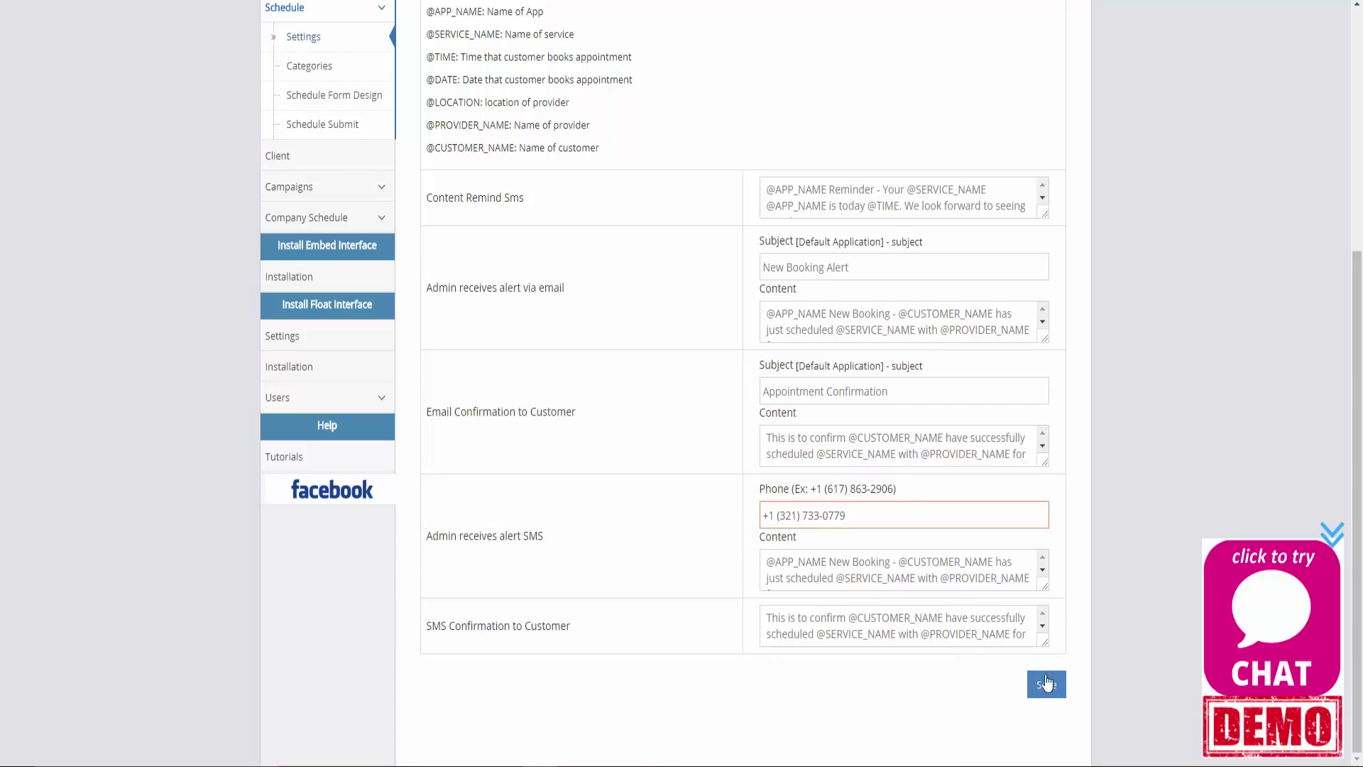
pyautogui.click(1055, 688)
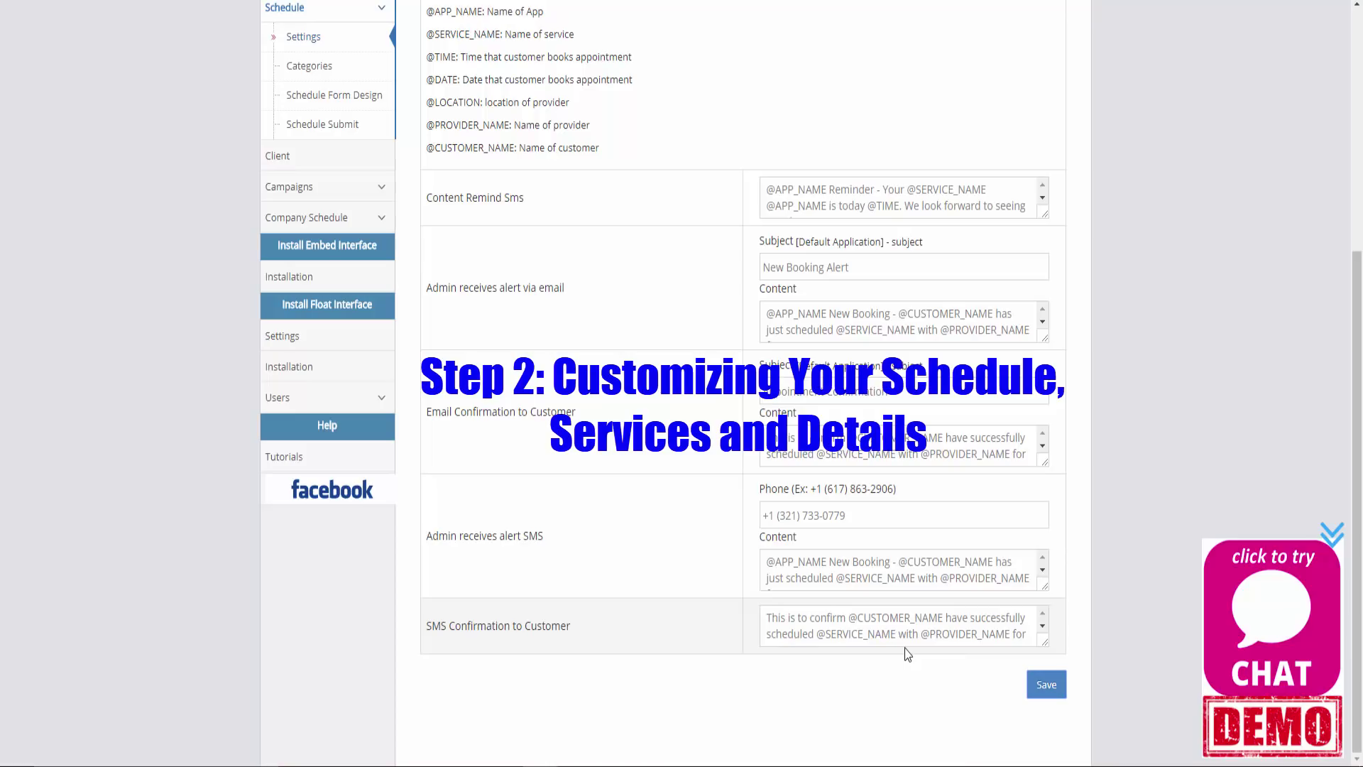
# Step: Scroll back to the top of the schedule's general settings
pyautogui.scroll(5, 465, 95)
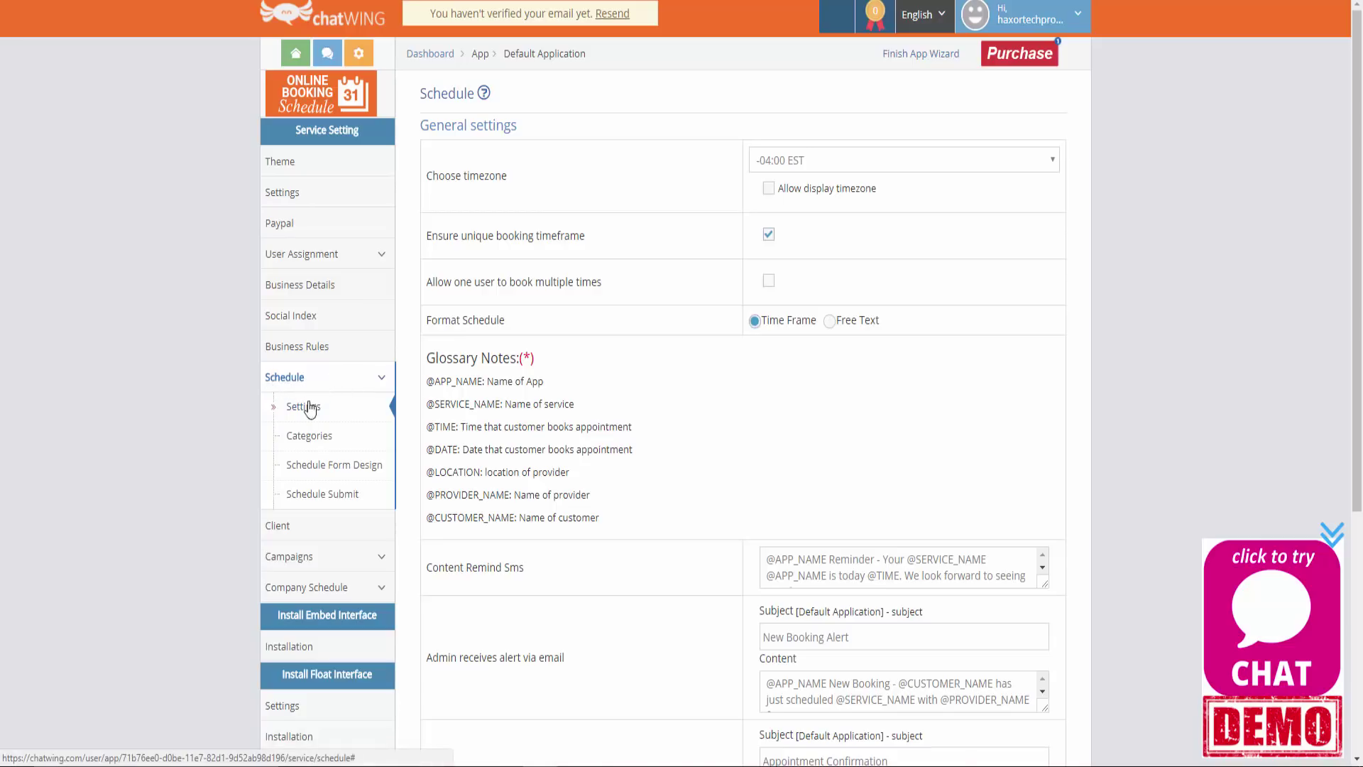
# Step: Open the Setting Schedule dialog for Carpet Protection from the service categories list
pyautogui.click(312, 438)
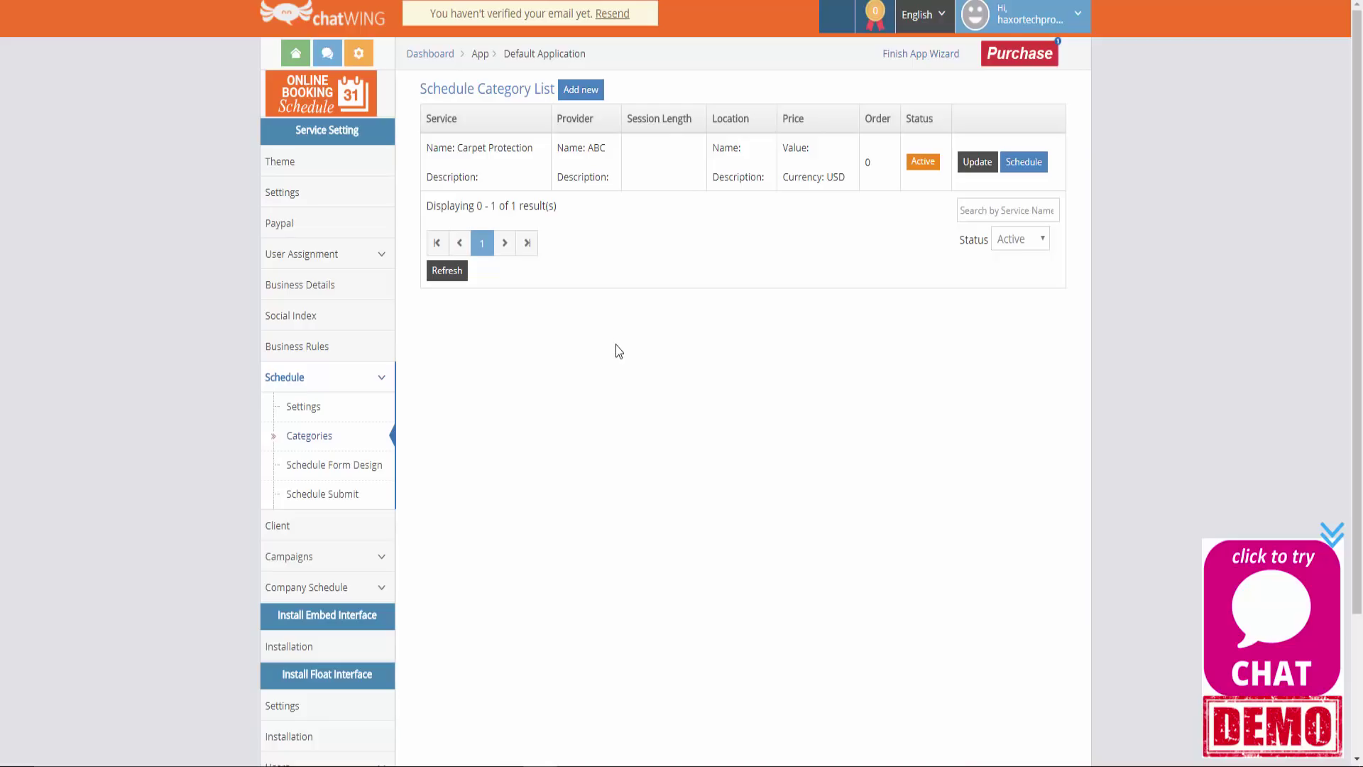
pyautogui.click(977, 163)
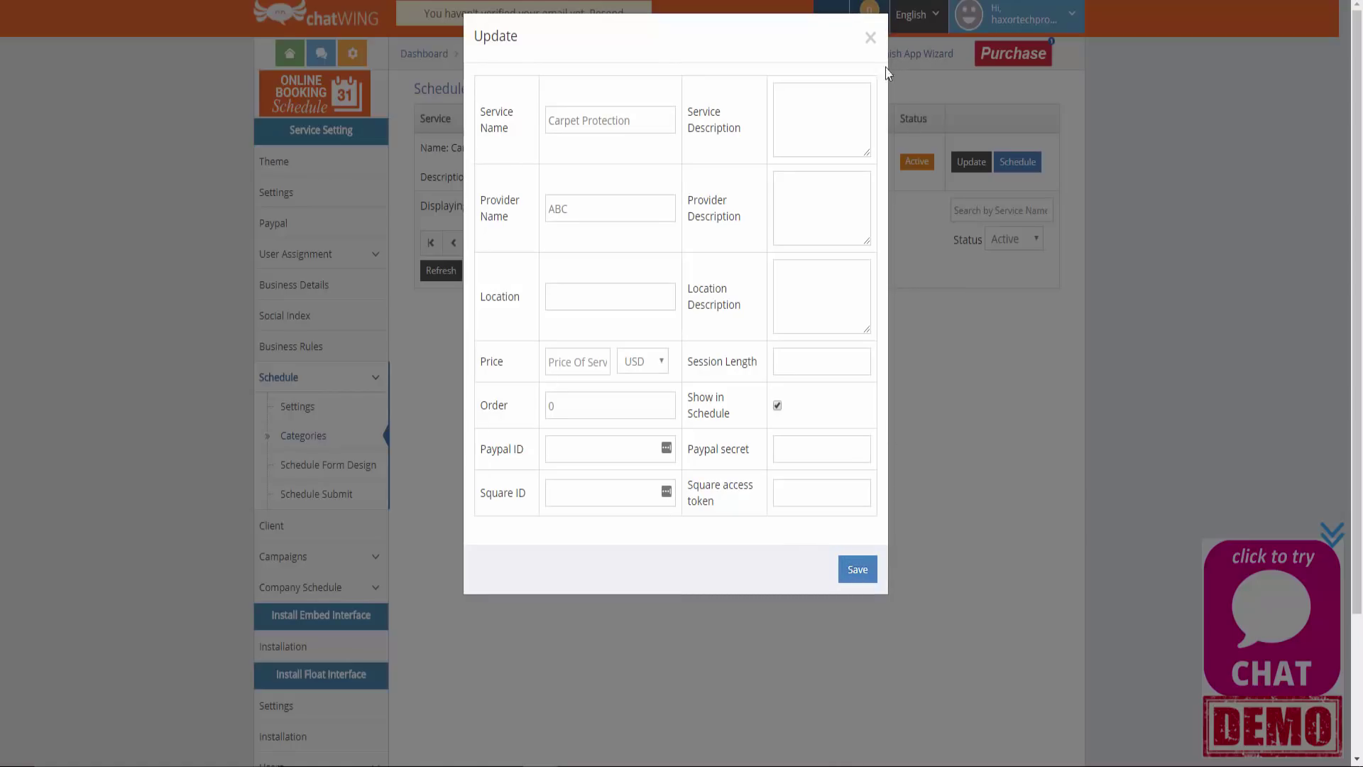
pyautogui.click(870, 37)
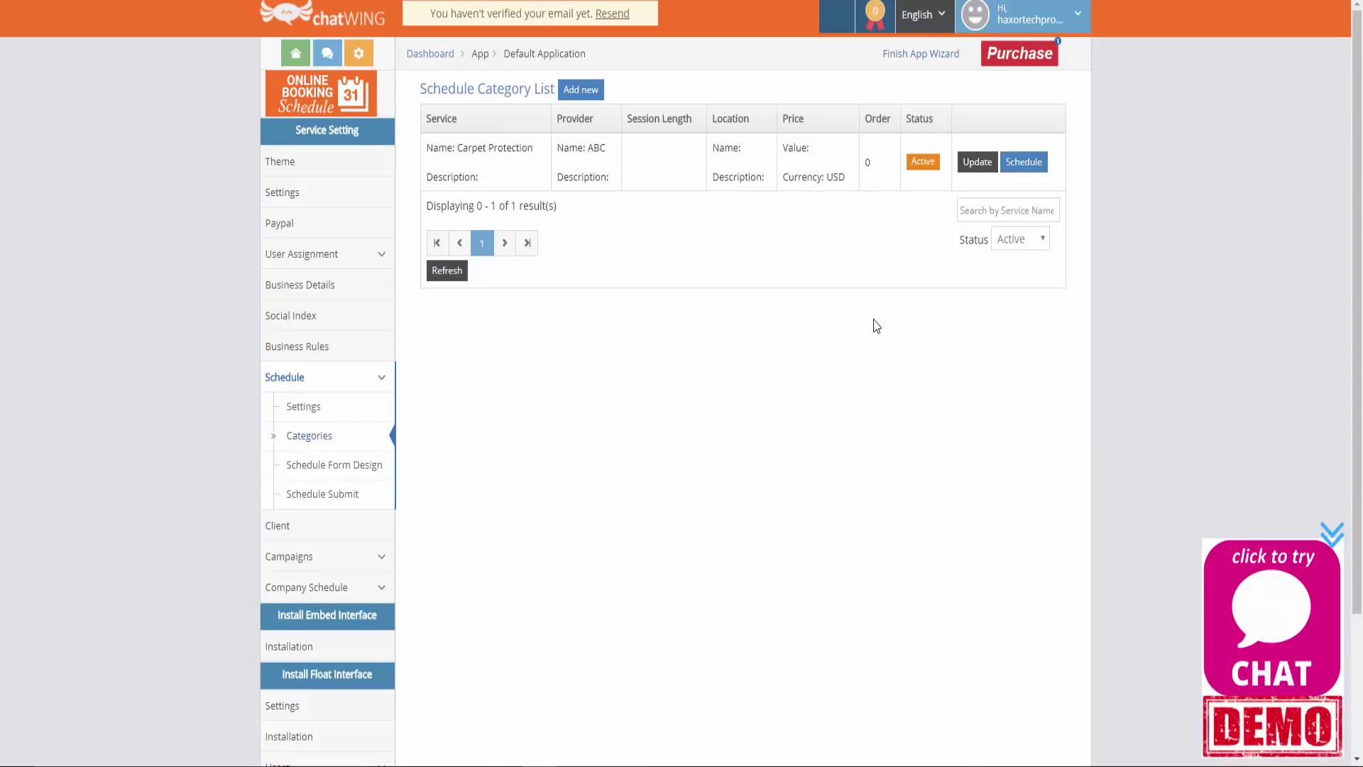
pyautogui.click(1016, 165)
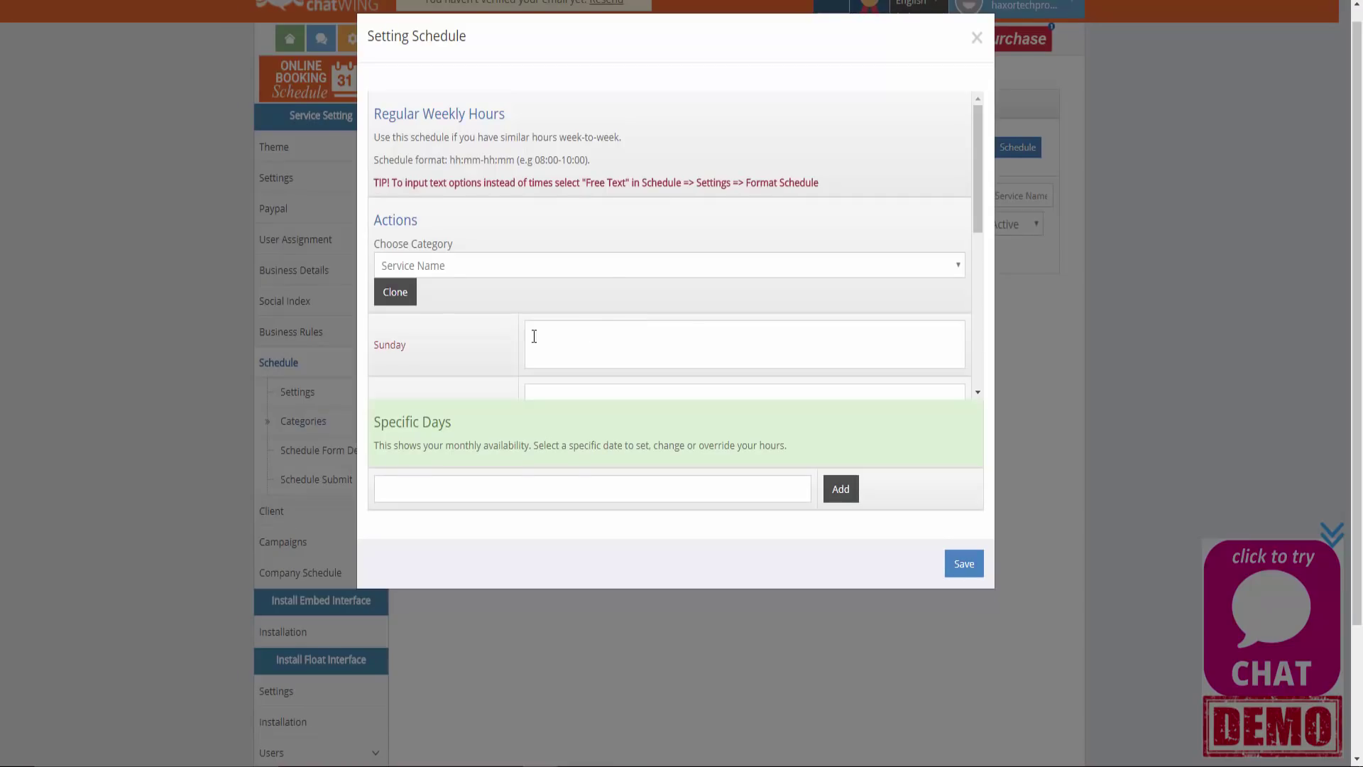
# Step: Add a 12:00 PM – 2:00 PM time range to Sunday's hours
pyautogui.click(587, 349)
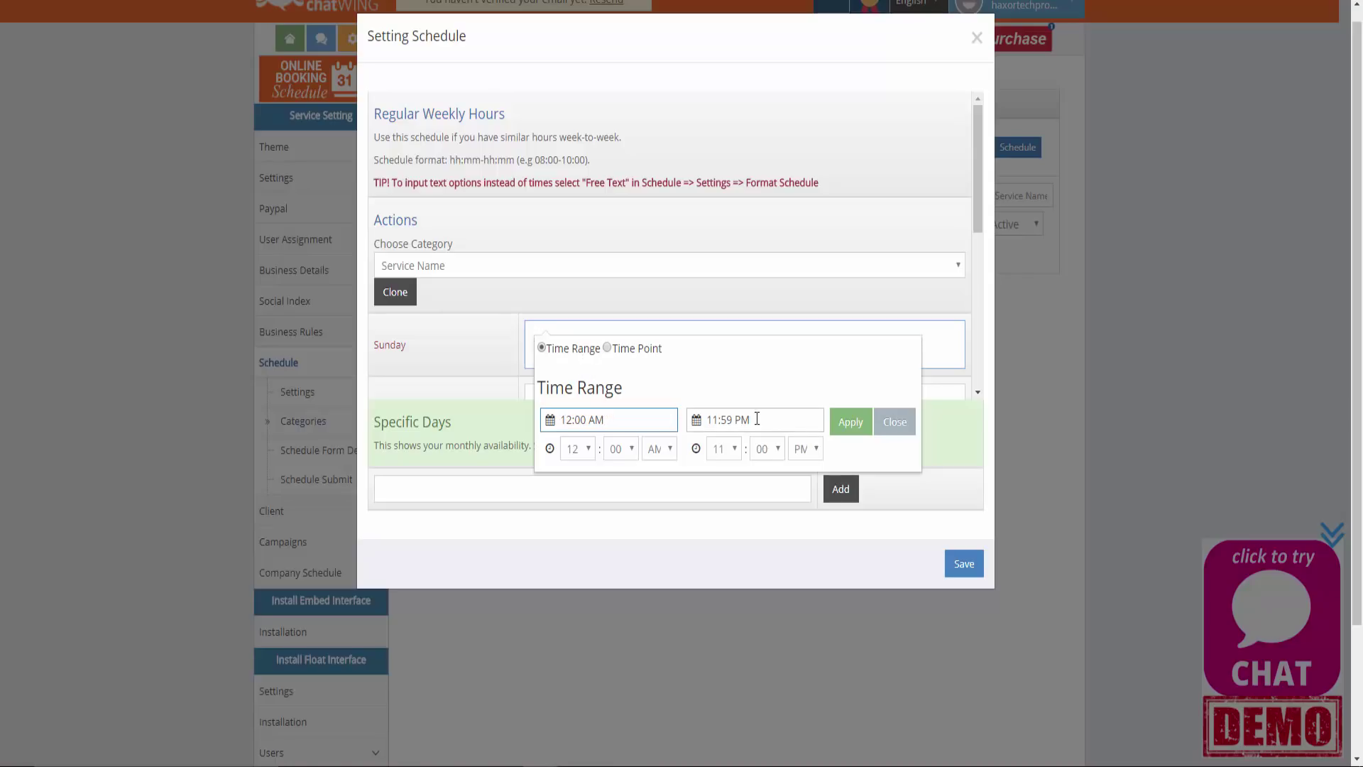
pyautogui.click(609, 423)
pyautogui.click(659, 448)
pyautogui.click(659, 490)
pyautogui.click(724, 455)
pyautogui.click(719, 482)
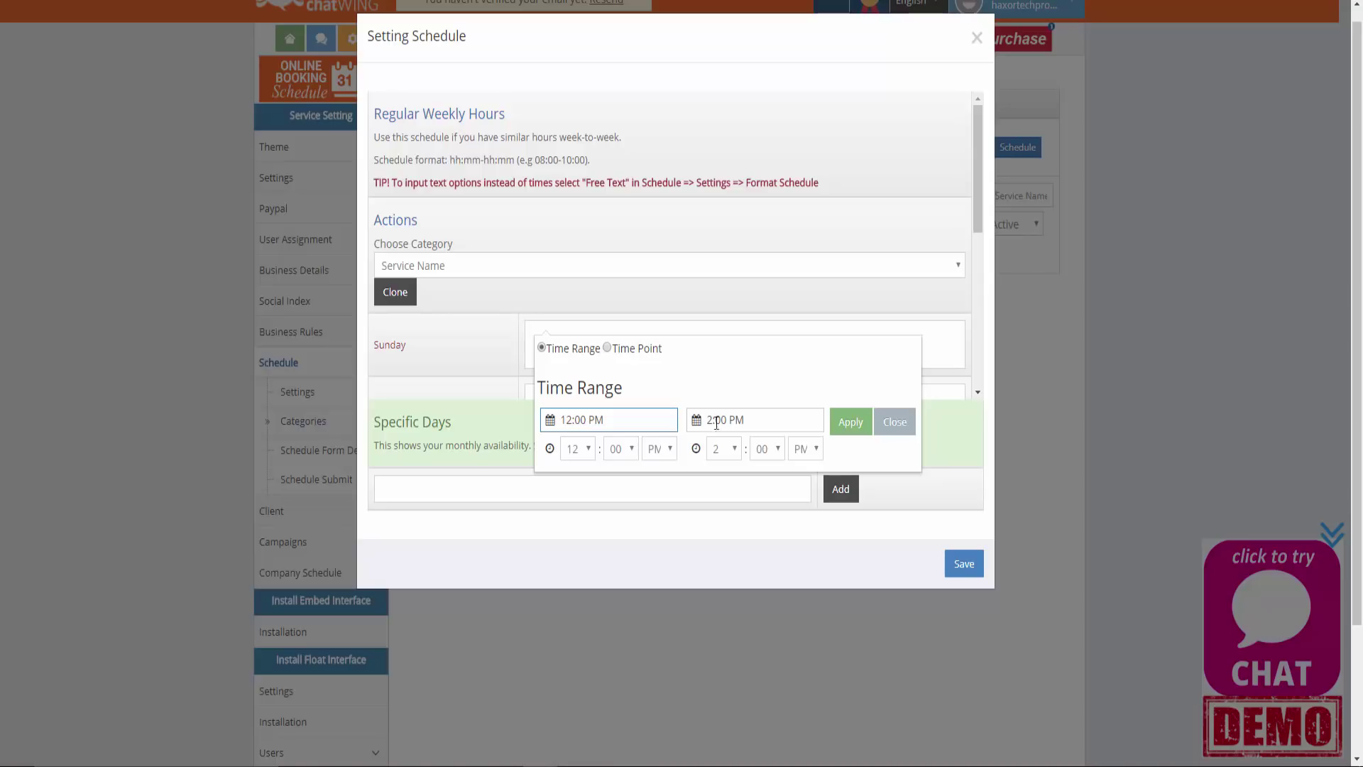
pyautogui.click(850, 431)
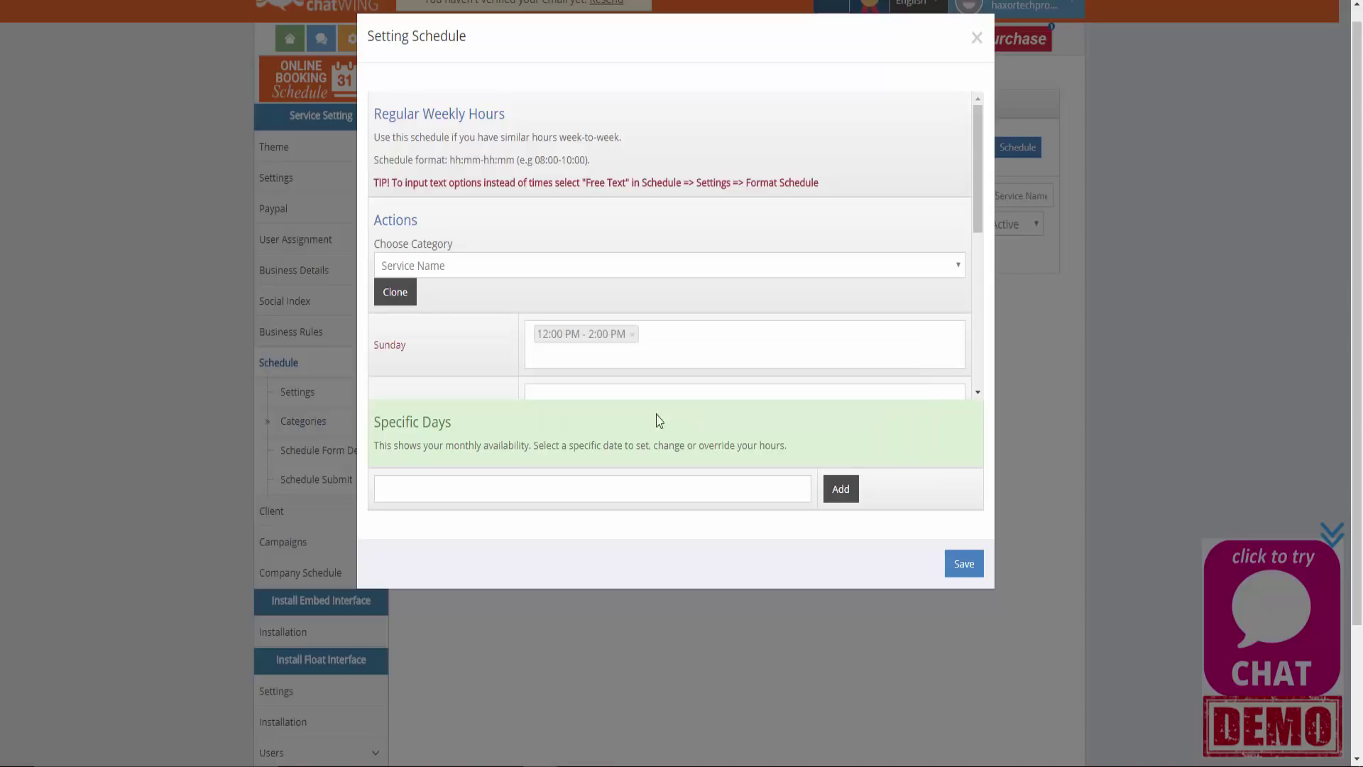
# Step: Add 07:00 AM and 07:15 AM as Sunday time points
pyautogui.click(616, 339)
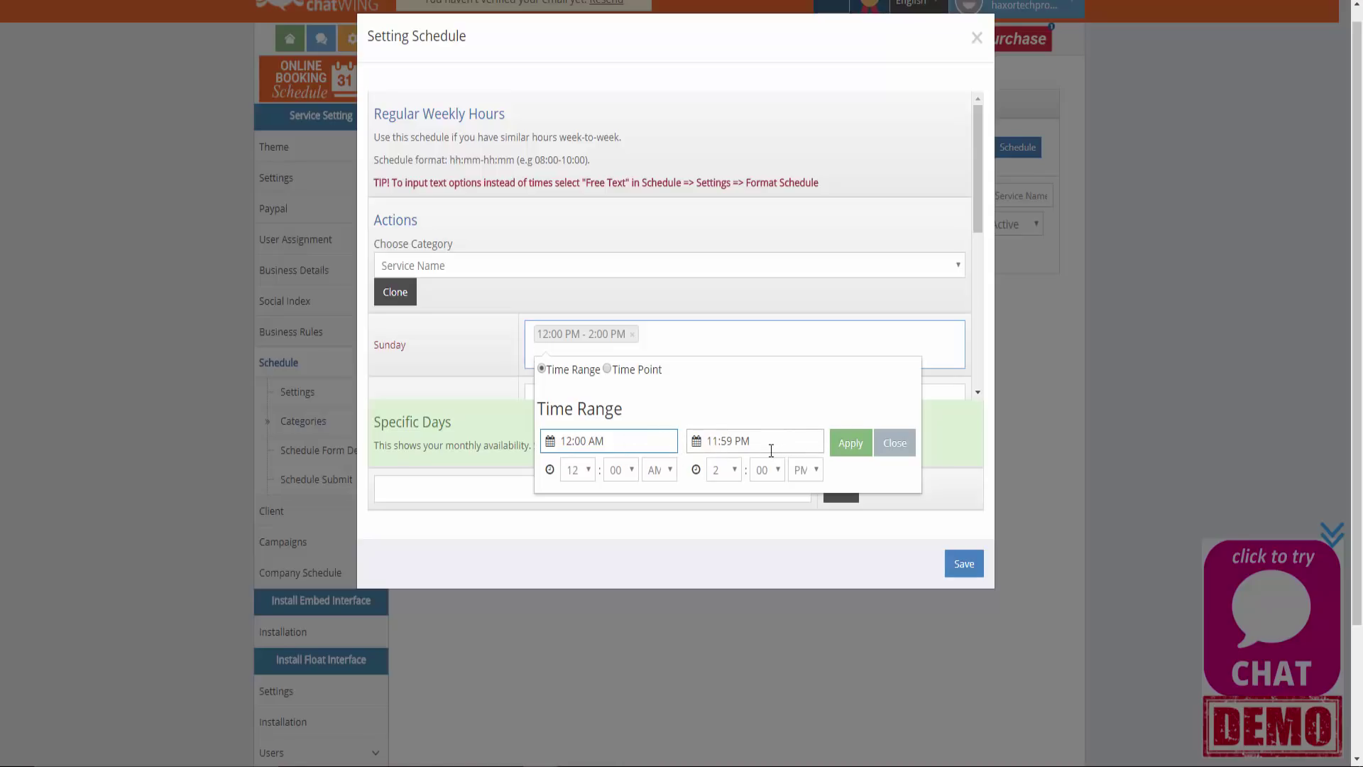
pyautogui.click(607, 369)
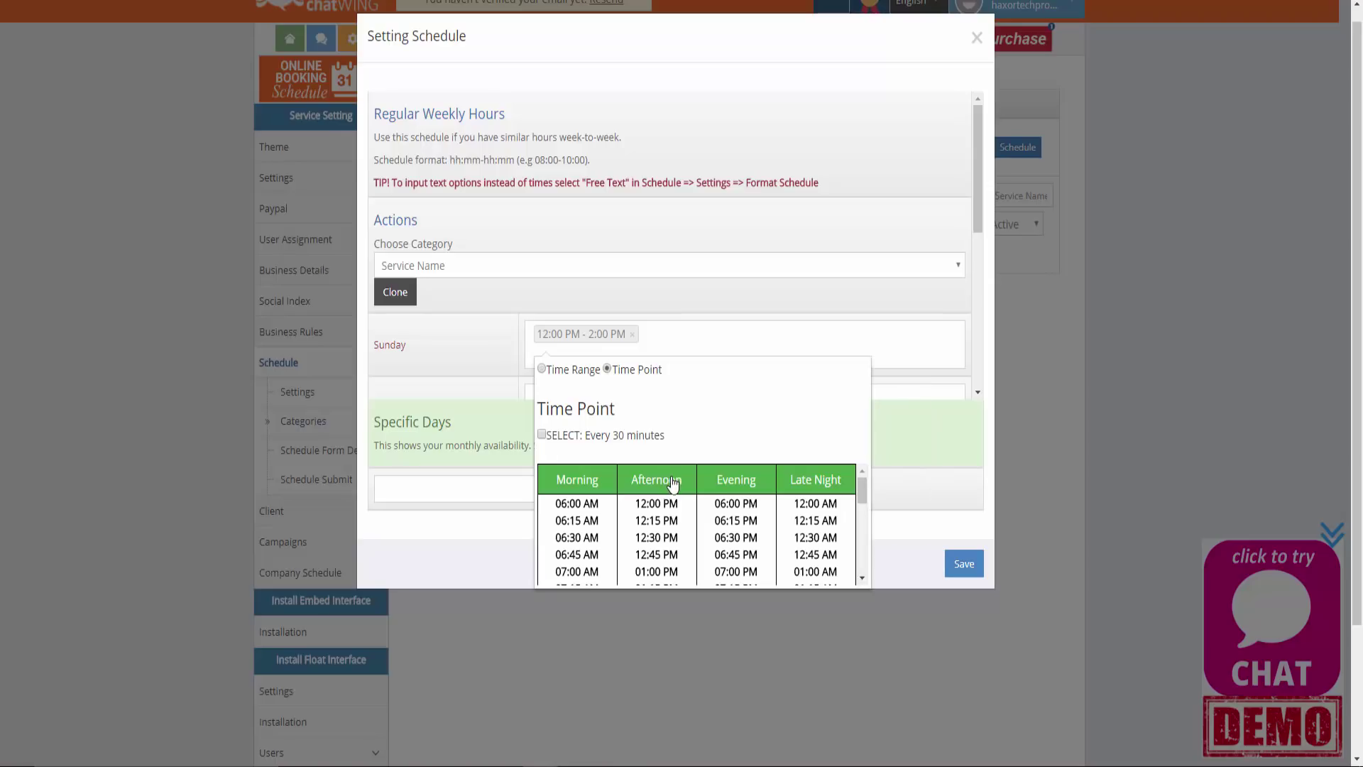
pyautogui.scroll(-1, 578, 546)
pyautogui.click(576, 491)
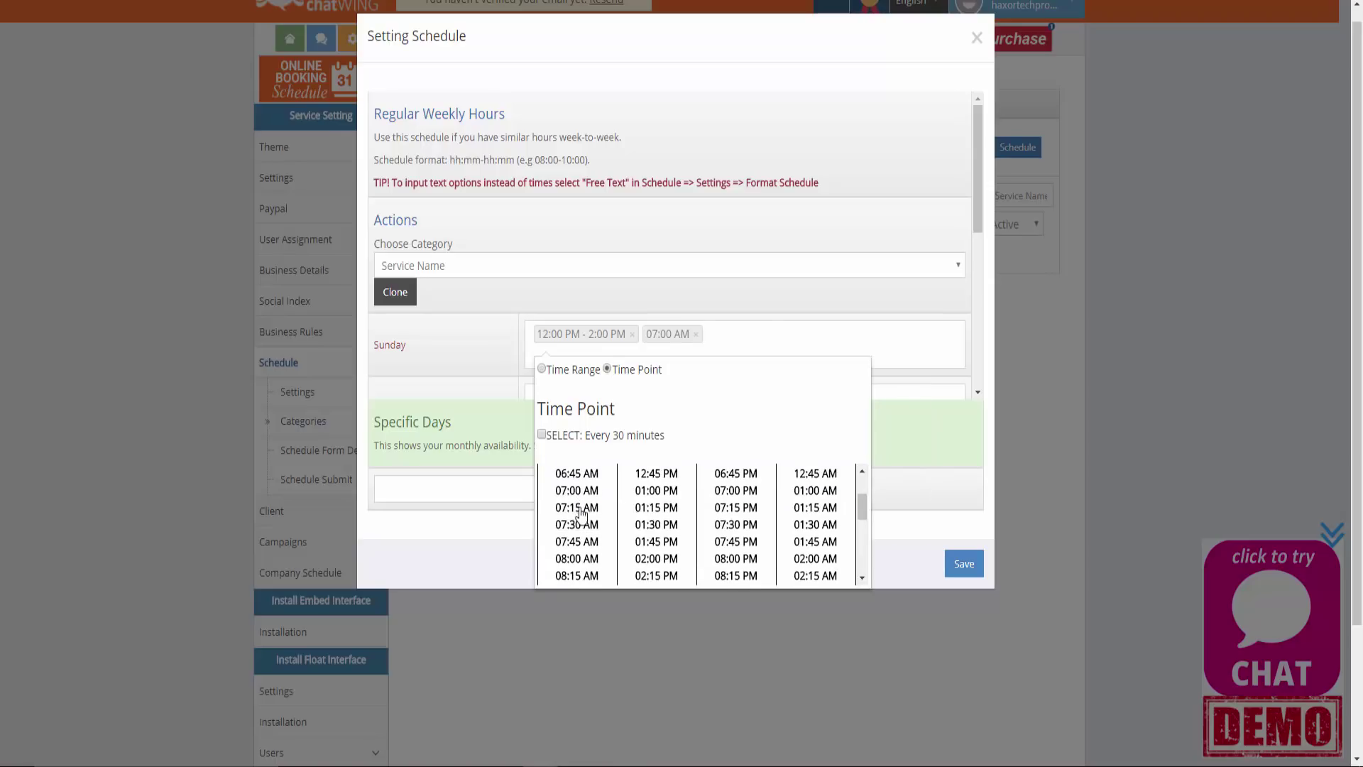
pyautogui.click(579, 508)
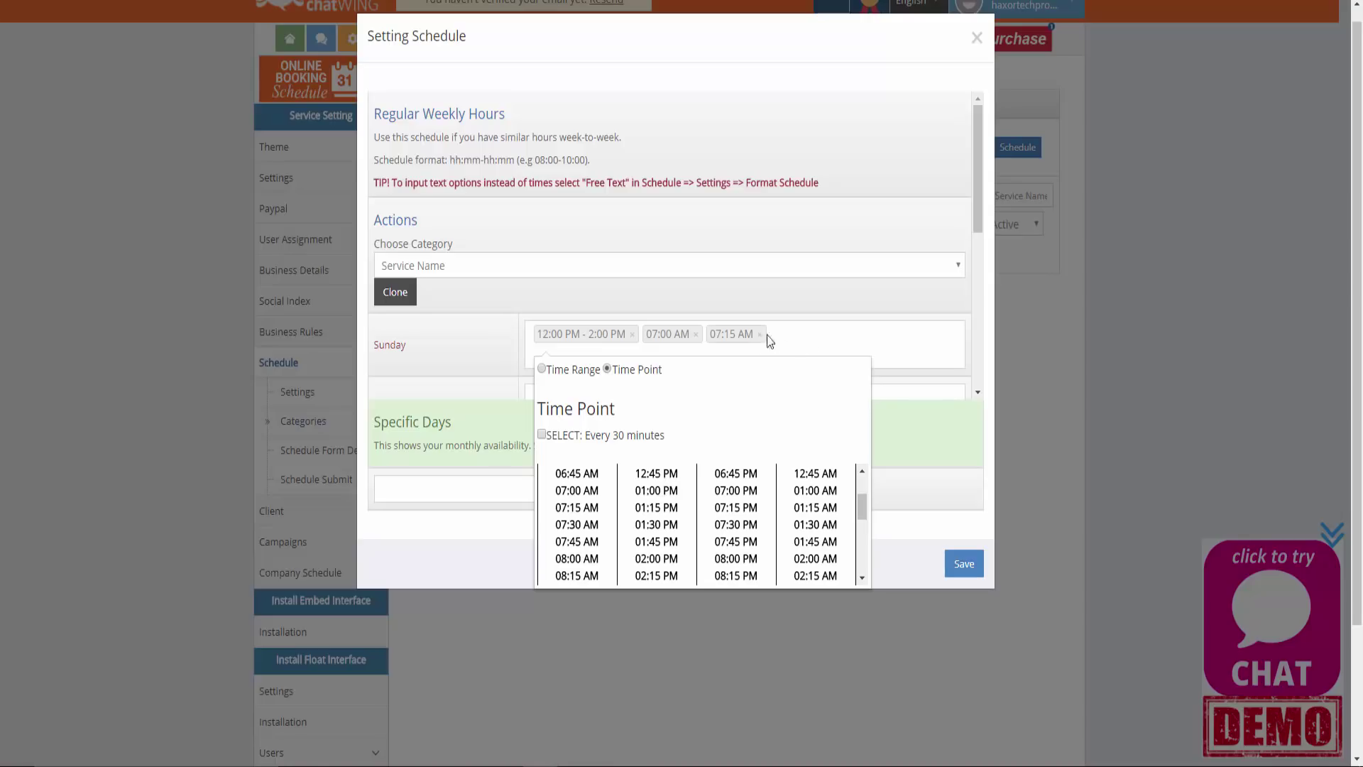
pyautogui.scroll(2, 630, 504)
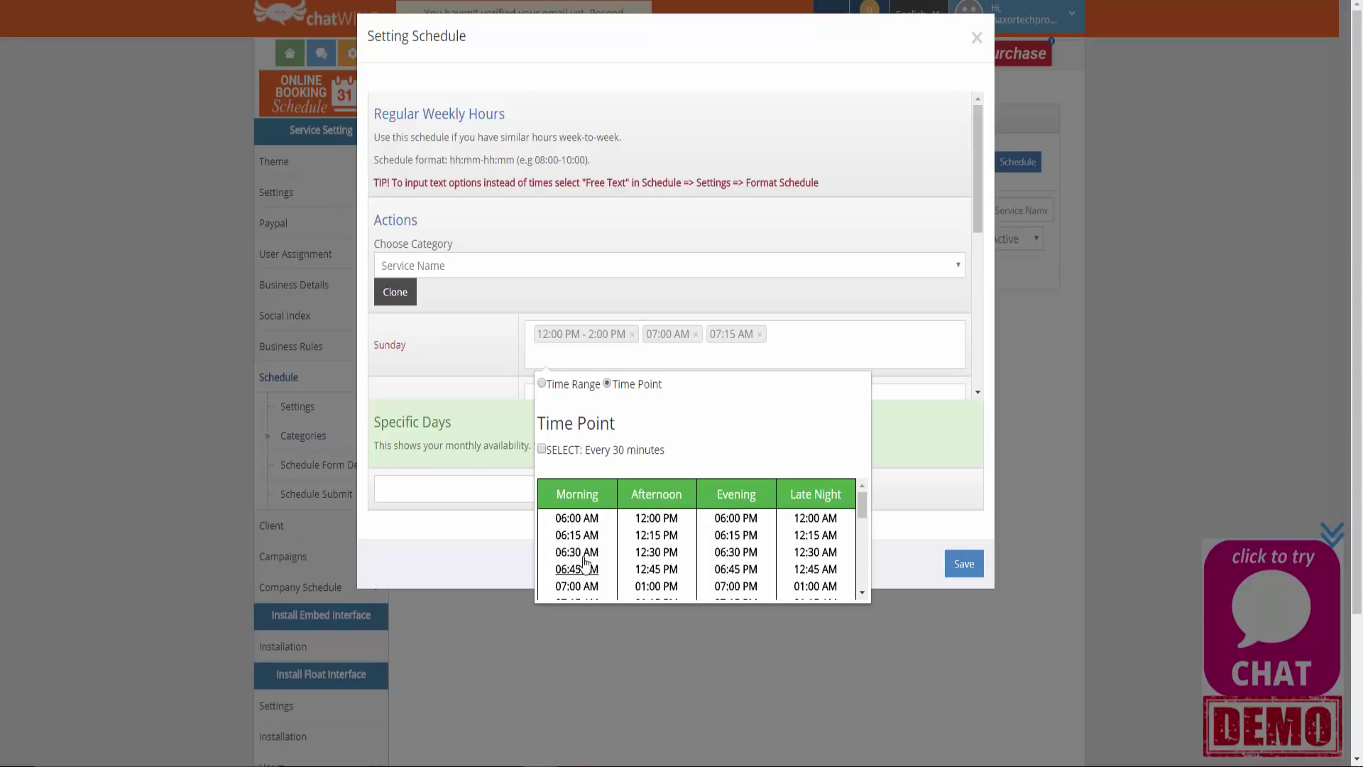
pyautogui.click(542, 449)
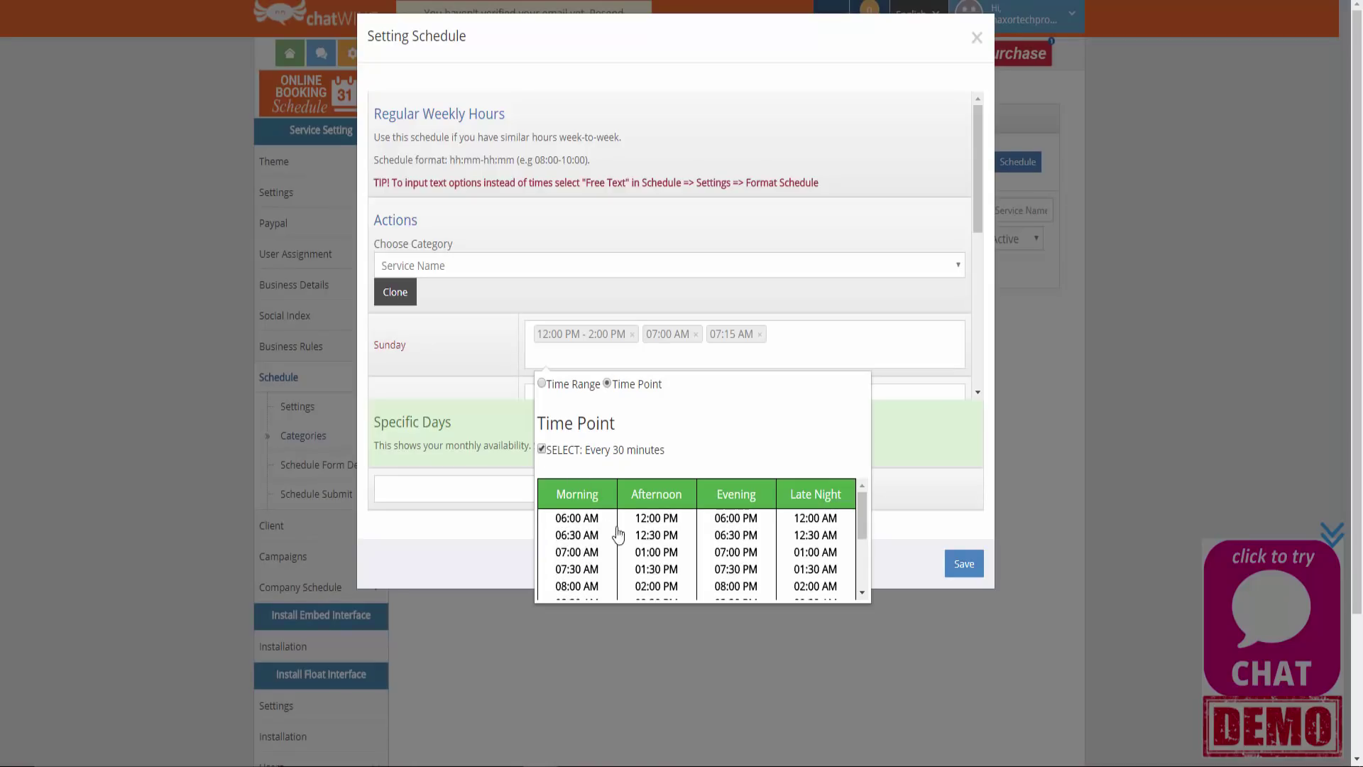
pyautogui.scroll(-2, 607, 548)
pyautogui.click(701, 282)
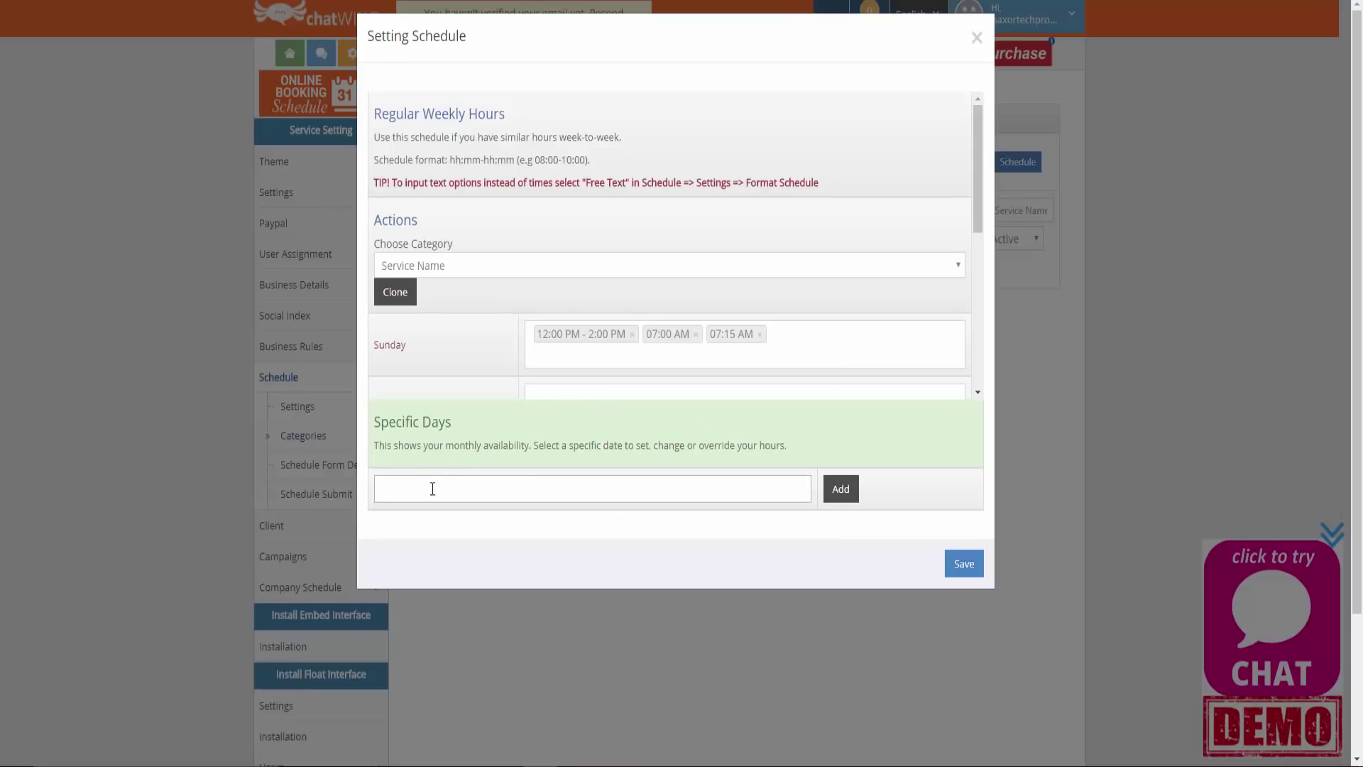
# Step: Add 24 November 2017 as a Carpet Protection specific day and save the schedule
pyautogui.click(412, 491)
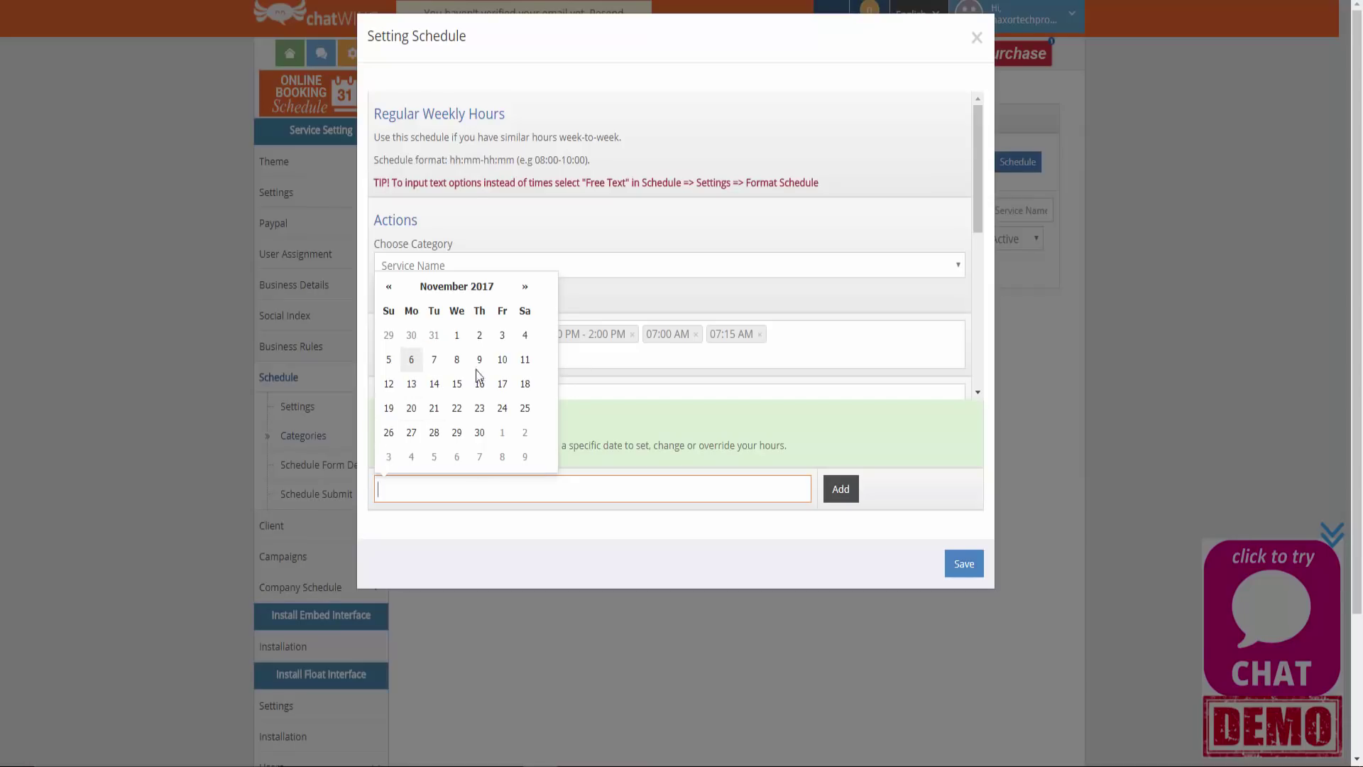
pyautogui.click(502, 408)
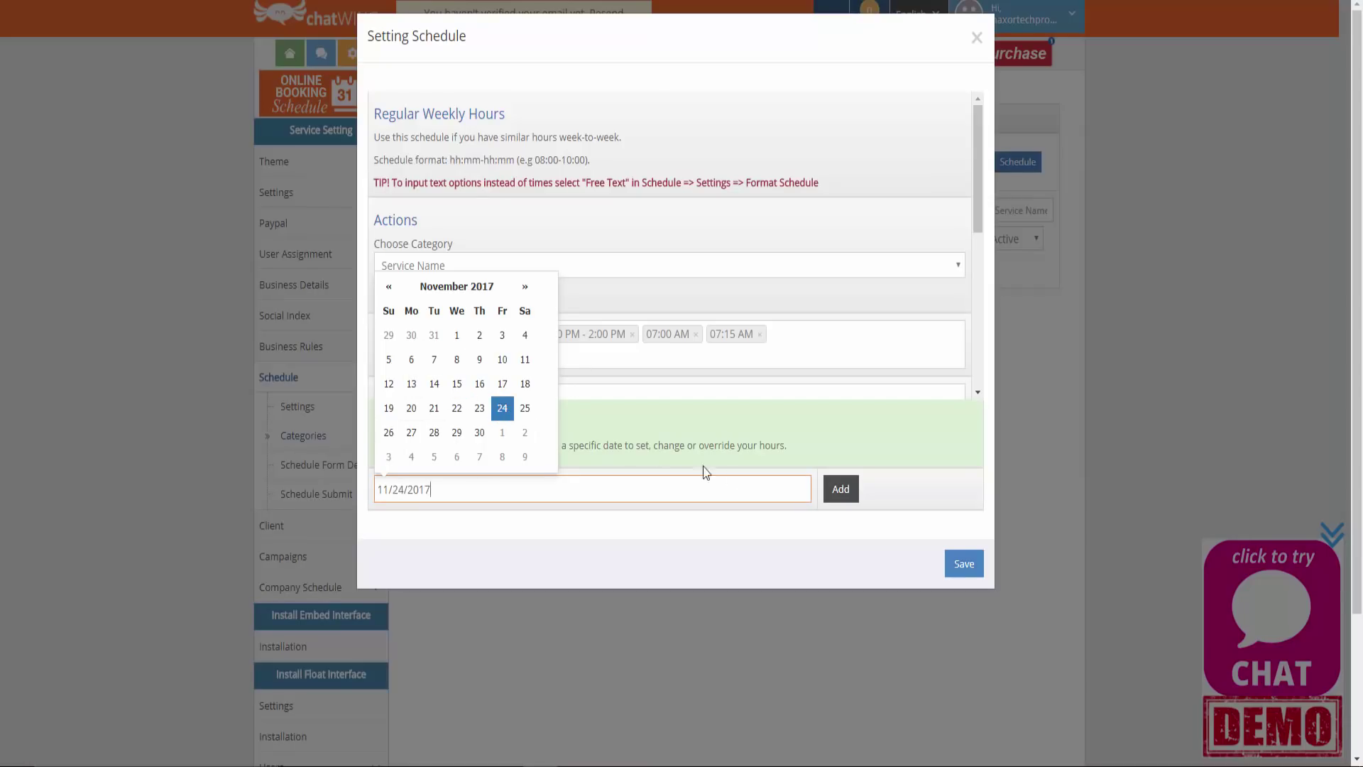
pyautogui.click(890, 525)
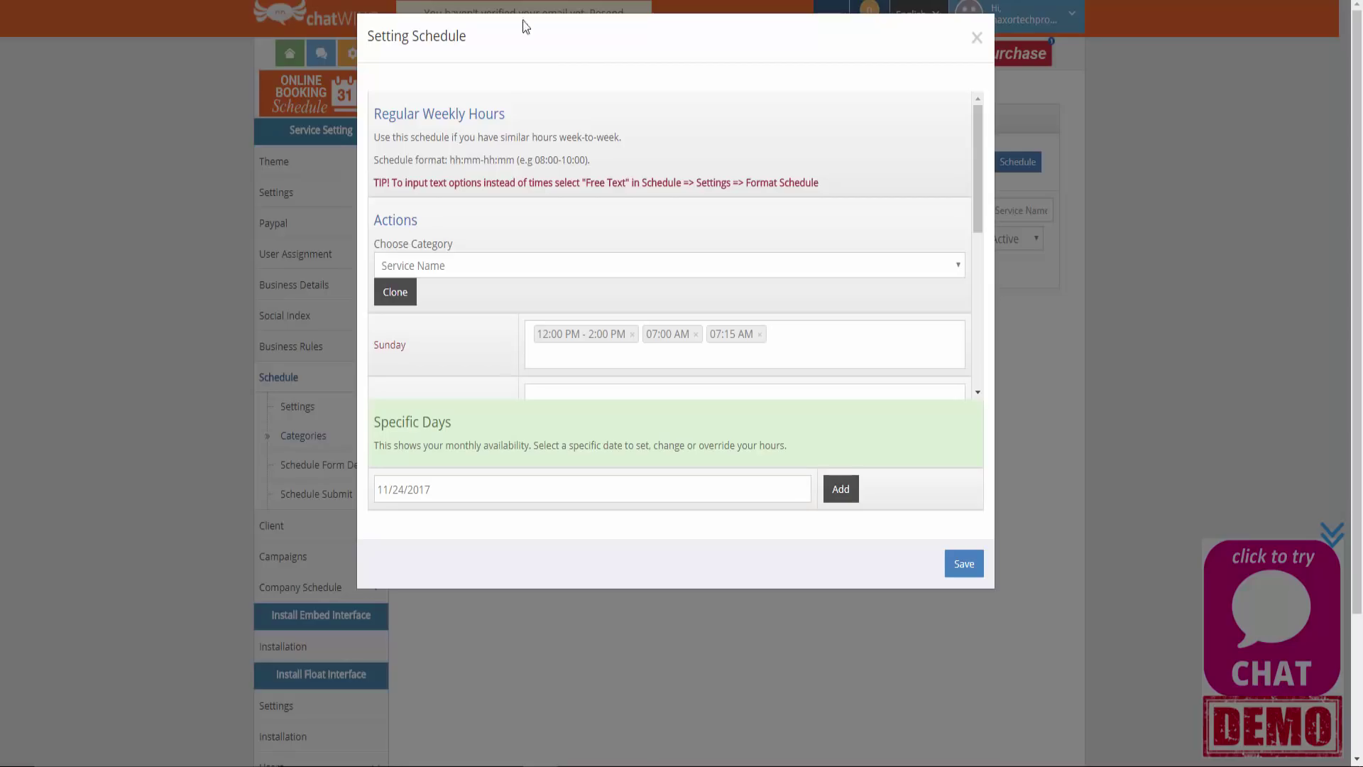
pyautogui.click(967, 567)
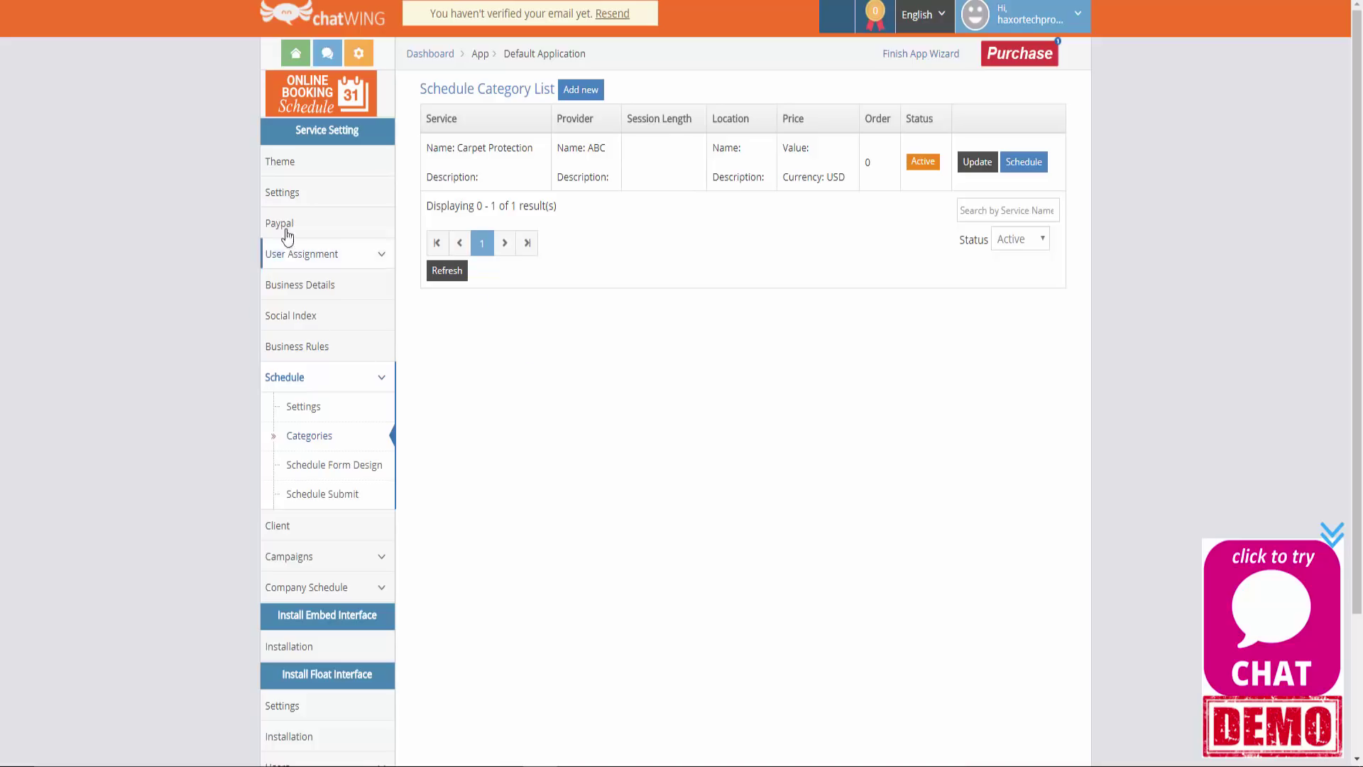
# Step: Change the app's alias in Settings to ABC
pyautogui.click(288, 194)
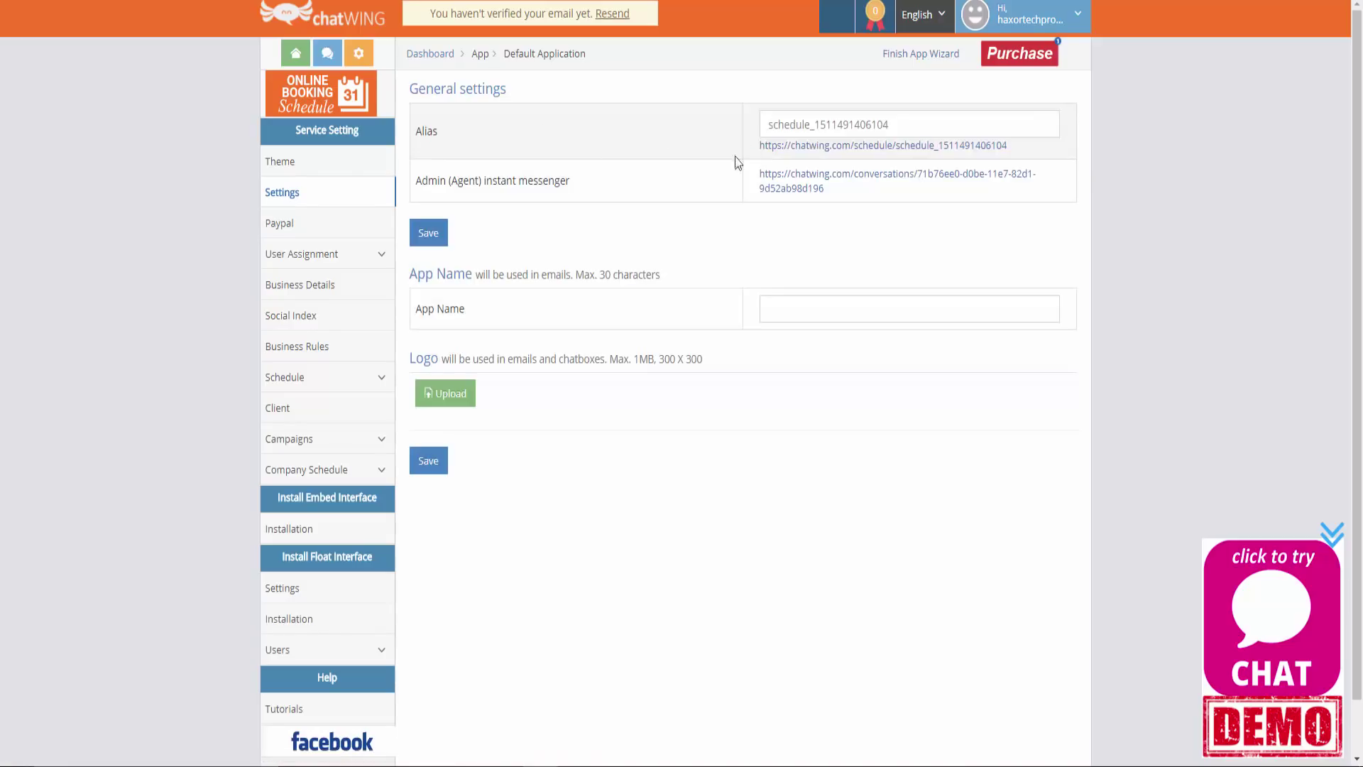
pyautogui.click(838, 124)
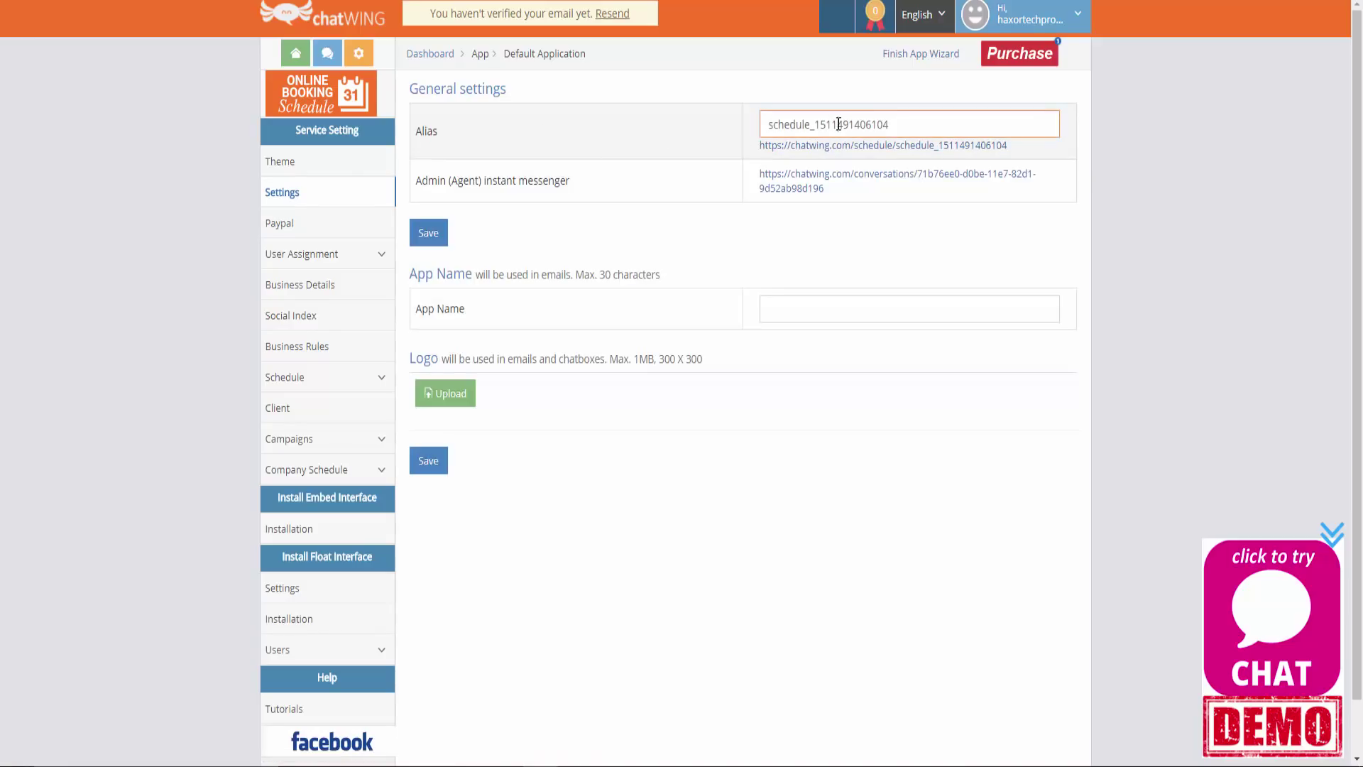
pyautogui.doubleClick(839, 125)
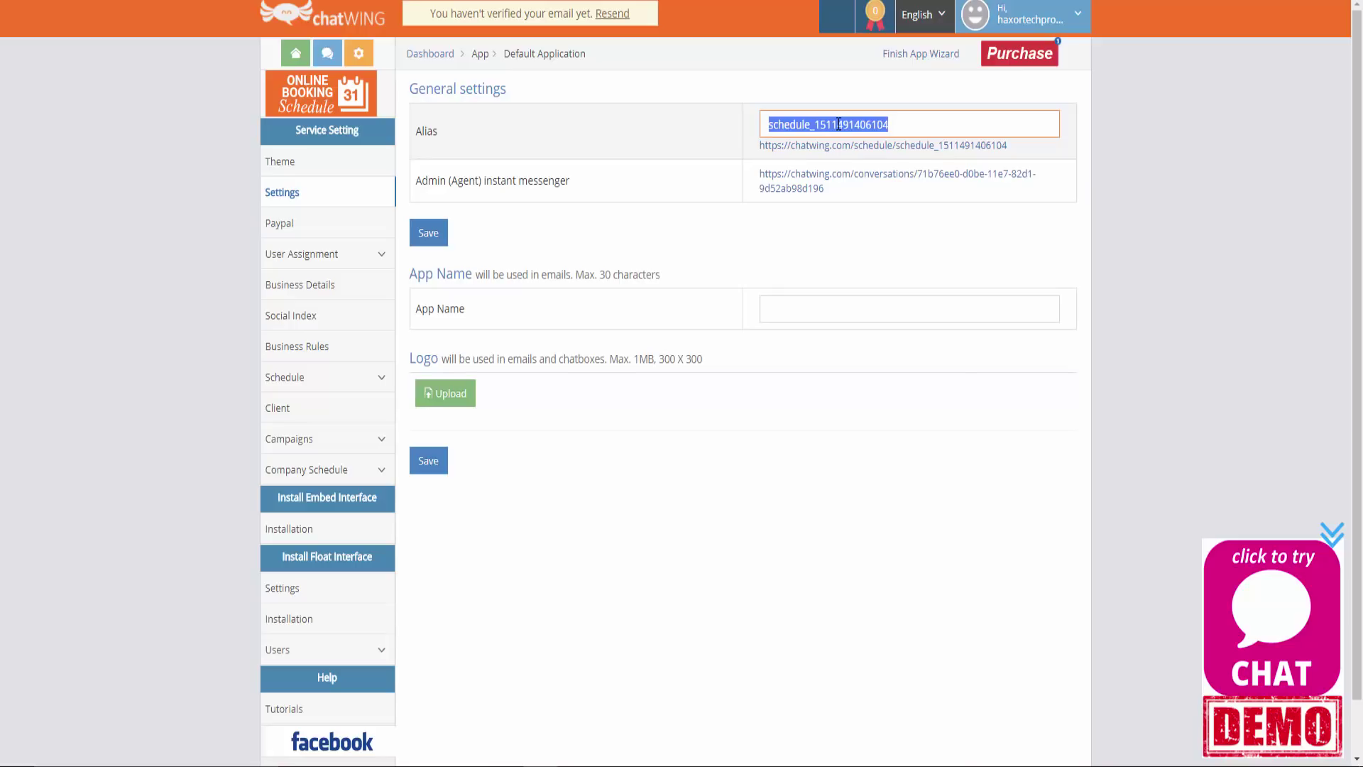
pyautogui.write('ABC')
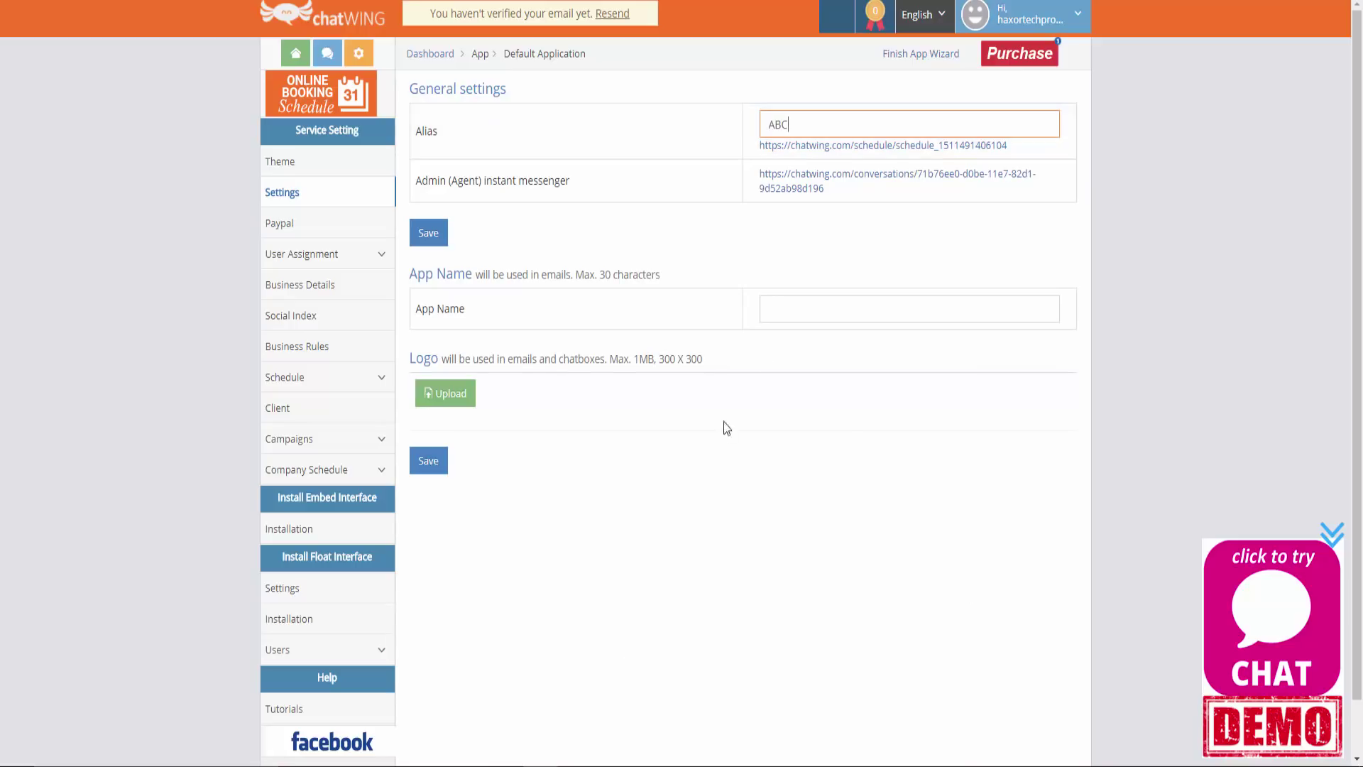
pyautogui.click(728, 509)
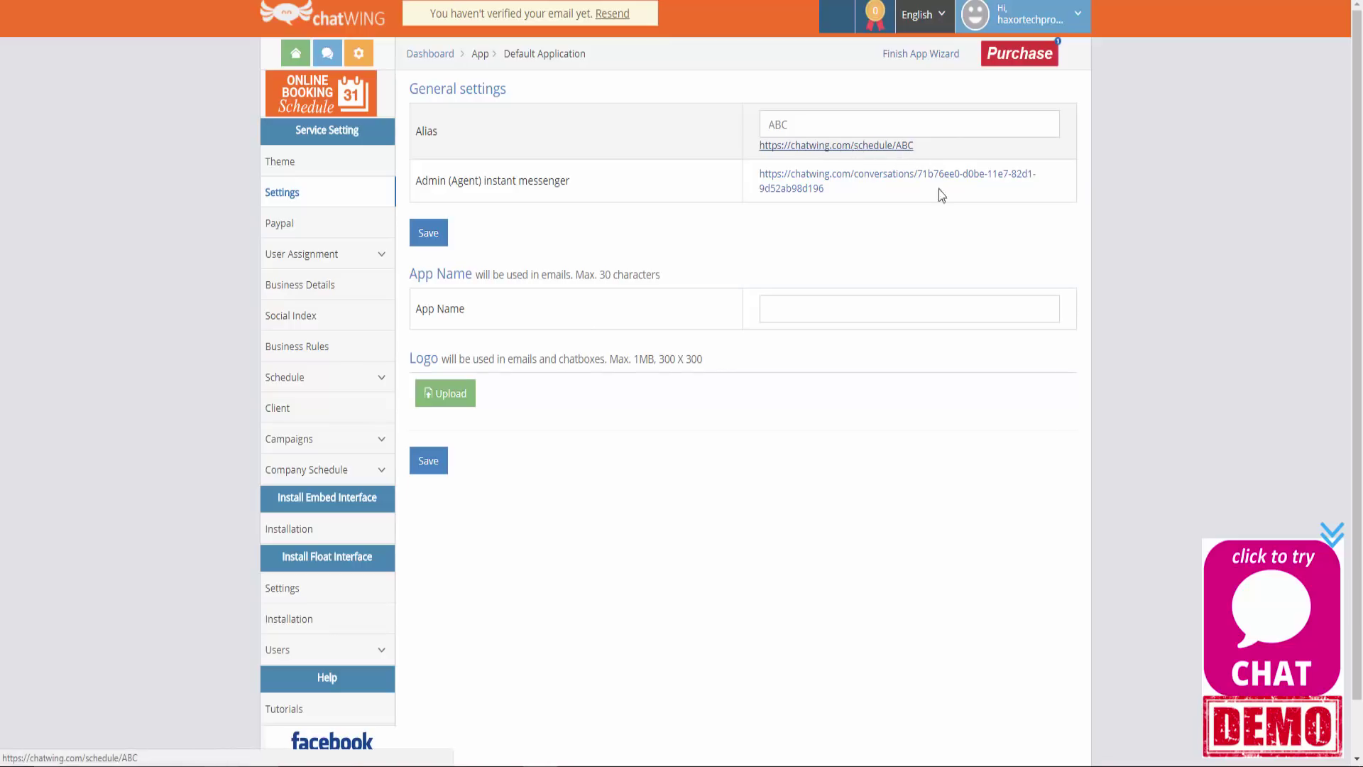
# Step: Set the App Name to ABC Property Services
pyautogui.click(811, 307)
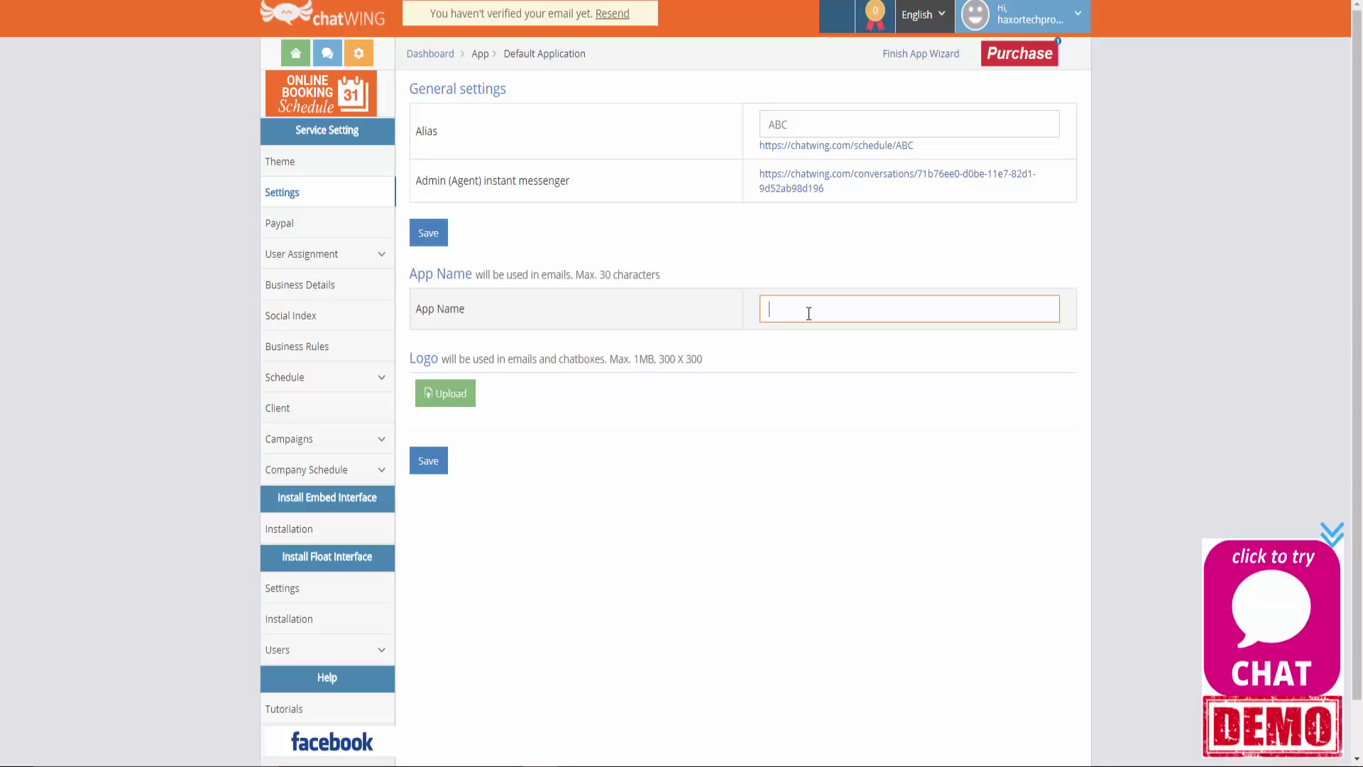
pyautogui.write('ABC Property Services')
pyautogui.click(499, 406)
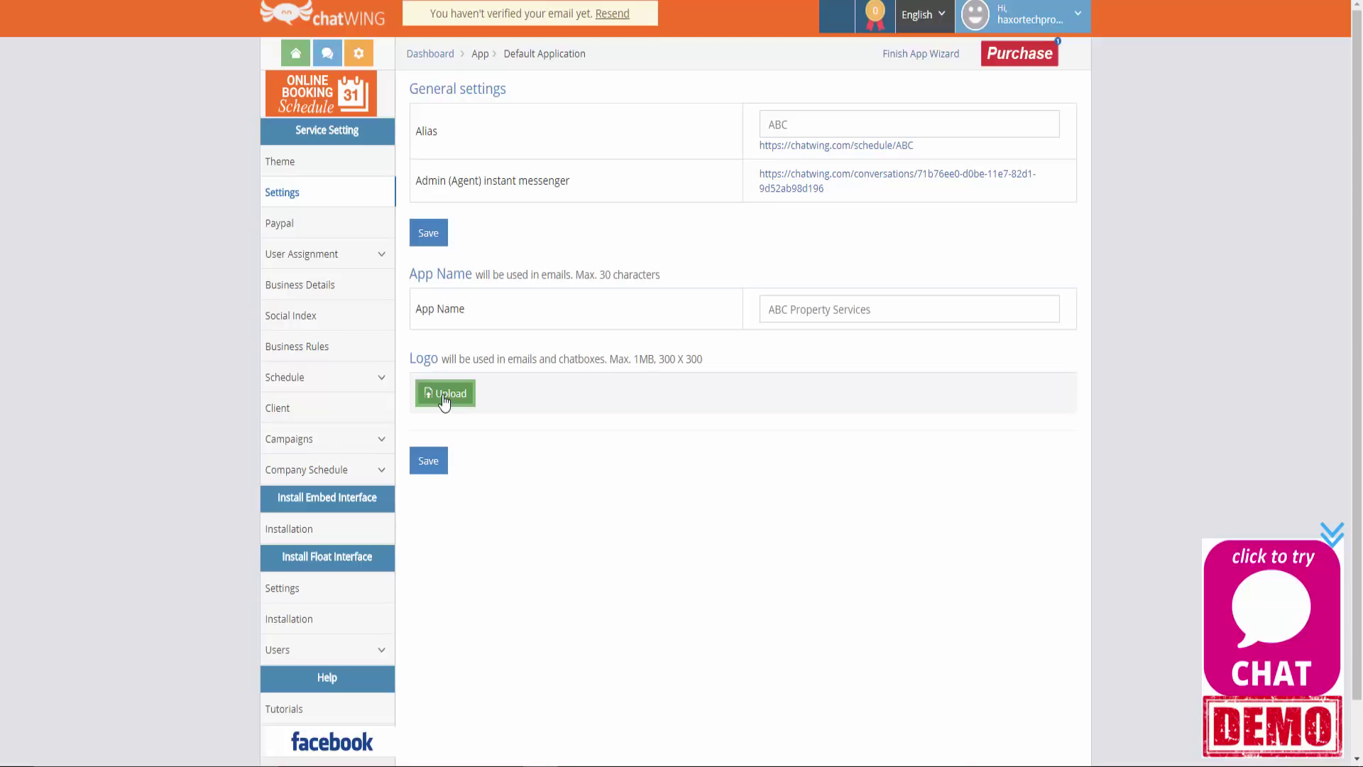
pyautogui.click(443, 395)
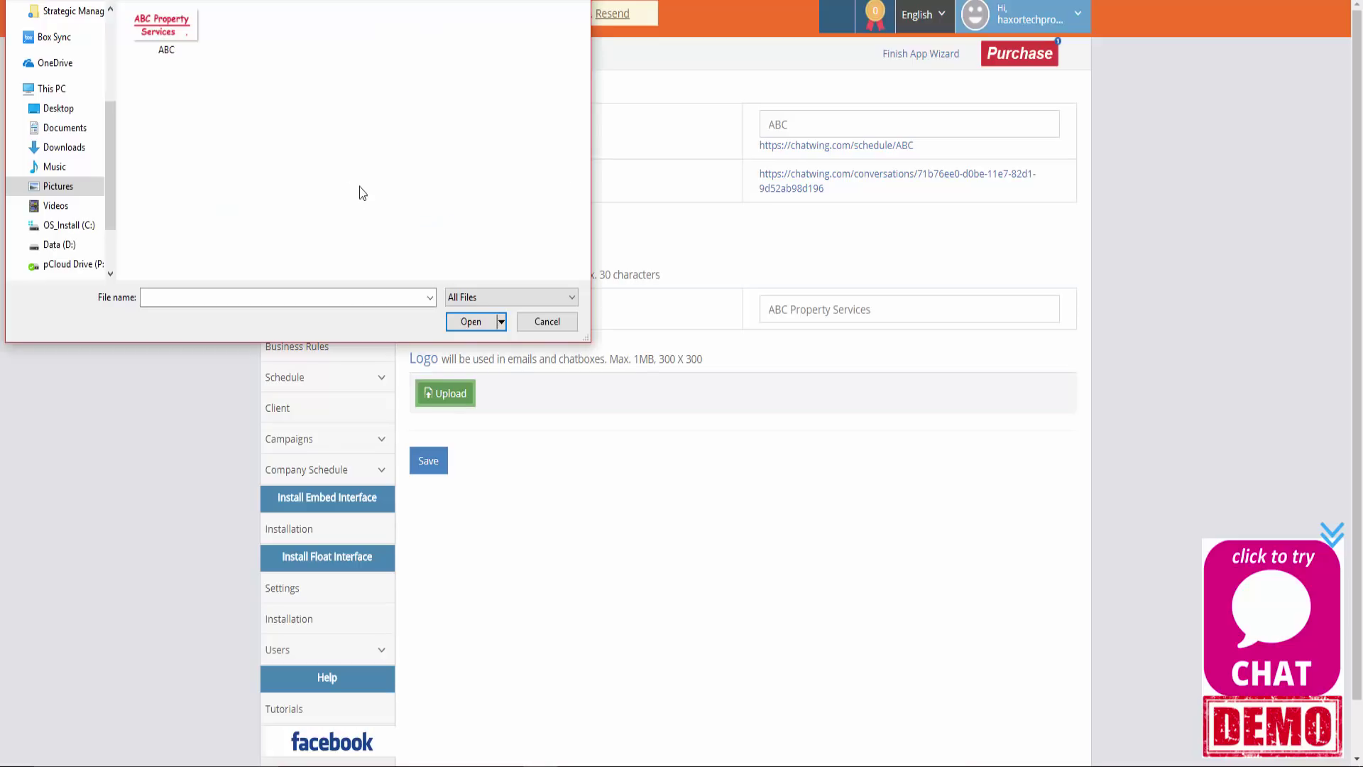
# Step: Upload the ABC image from Pictures as the logo and save the general settings
pyautogui.click(161, 27)
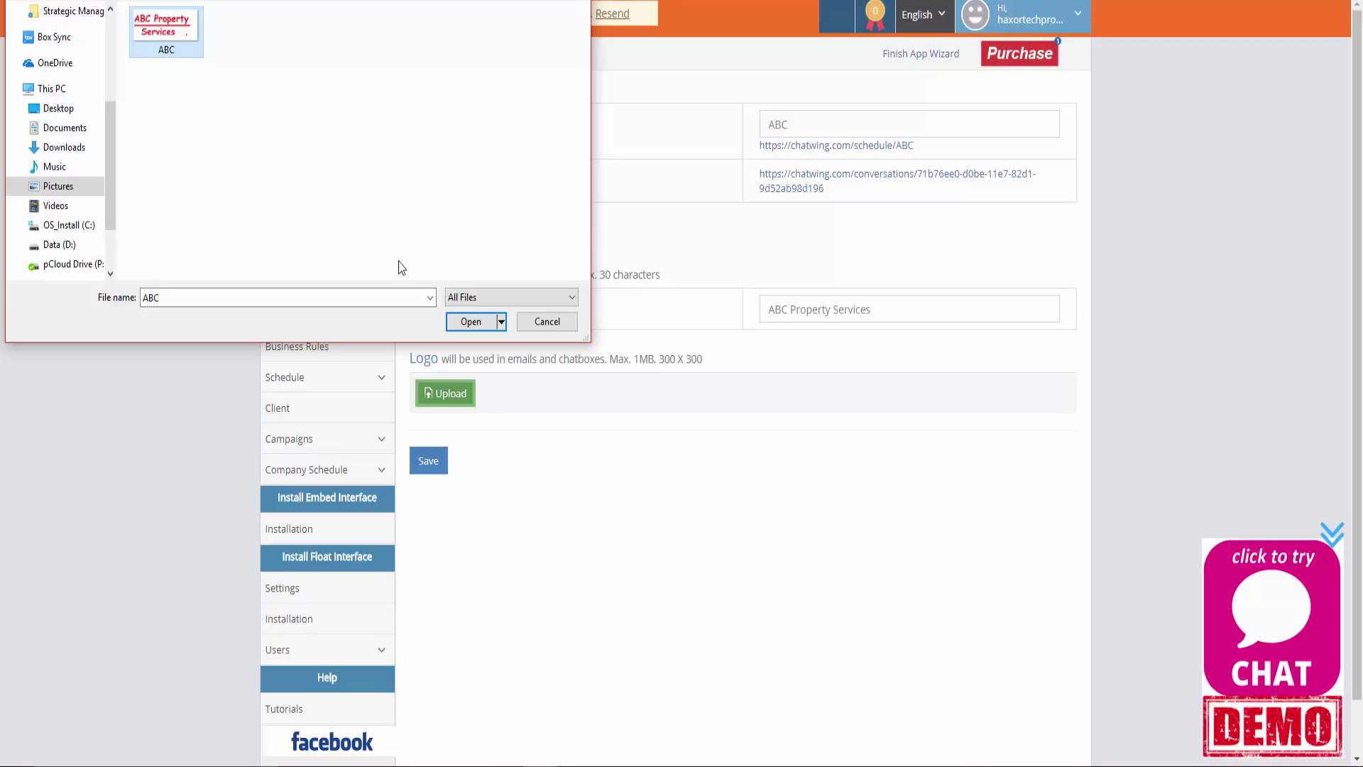
pyautogui.click(476, 323)
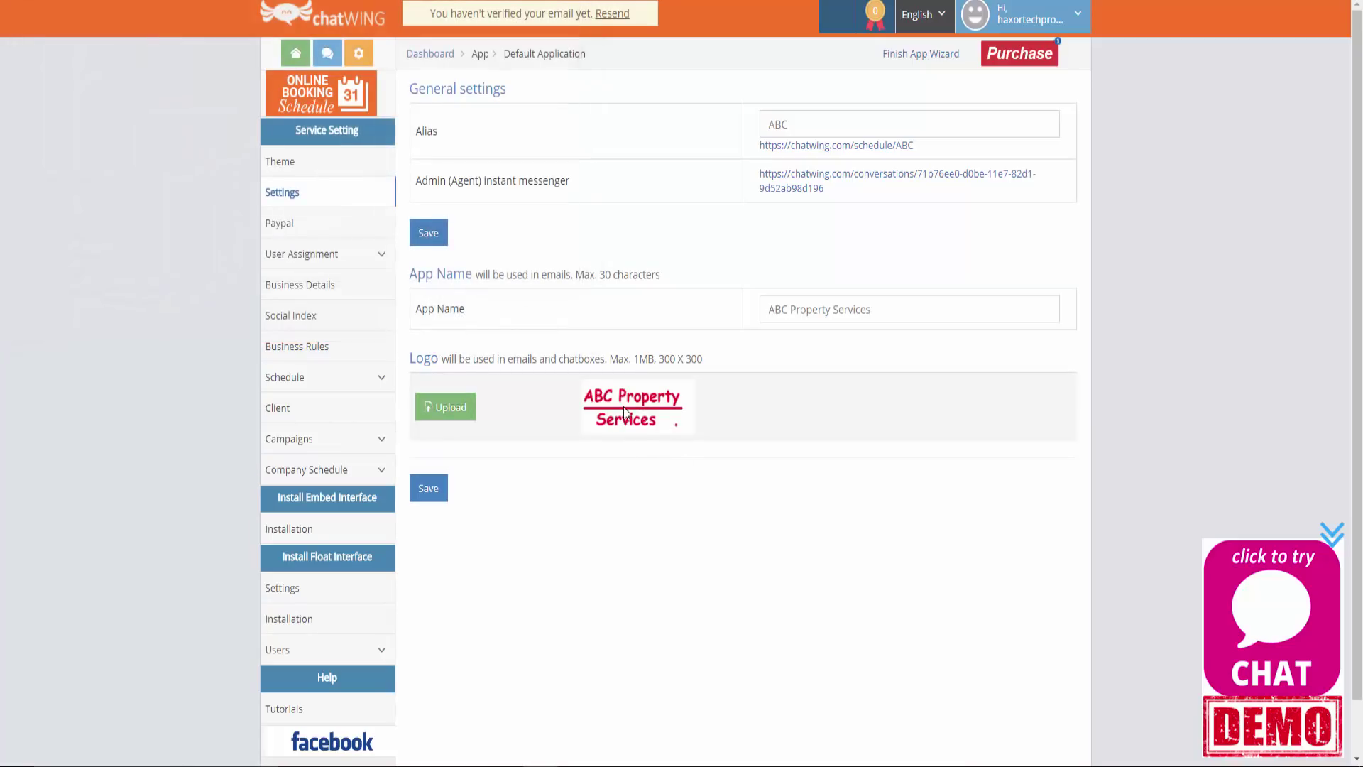
pyautogui.click(427, 493)
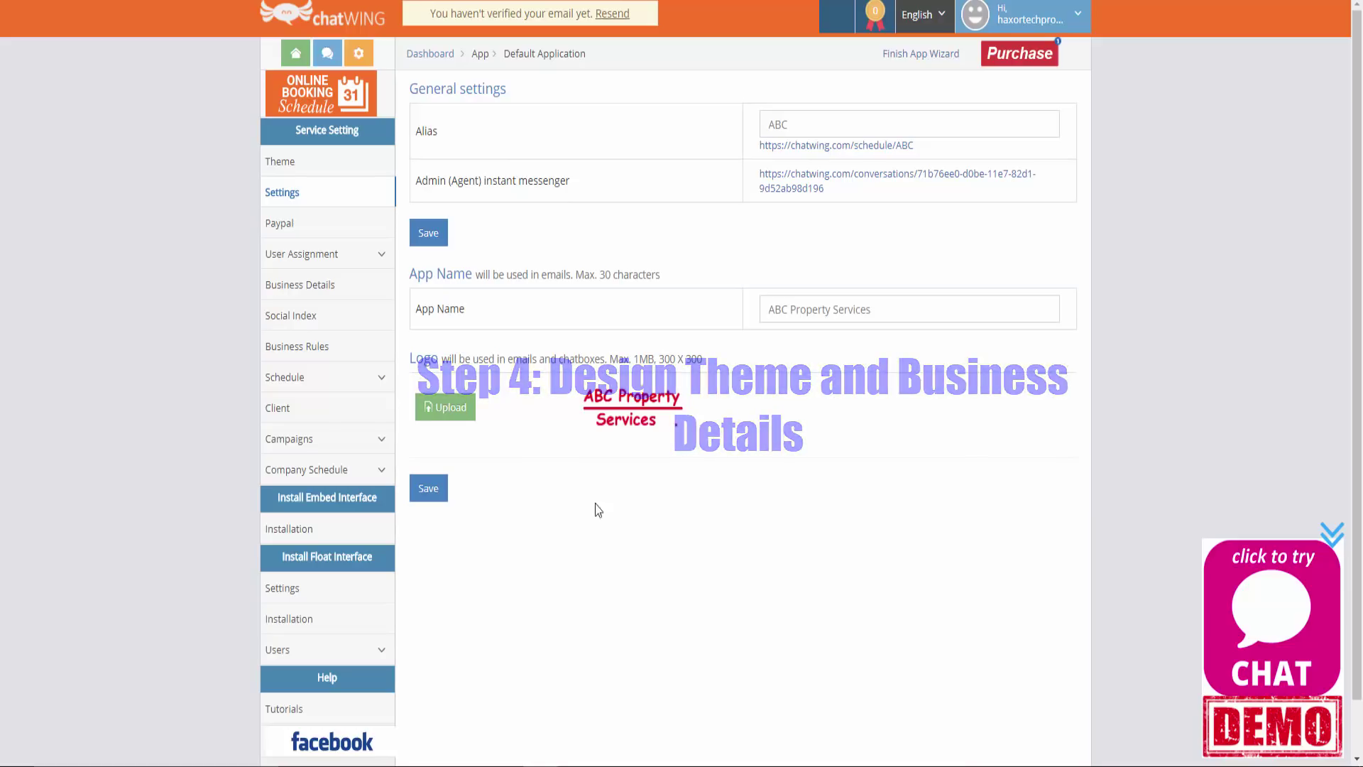
# Step: Set the theme's header colour to teal #3291a5
pyautogui.click(287, 161)
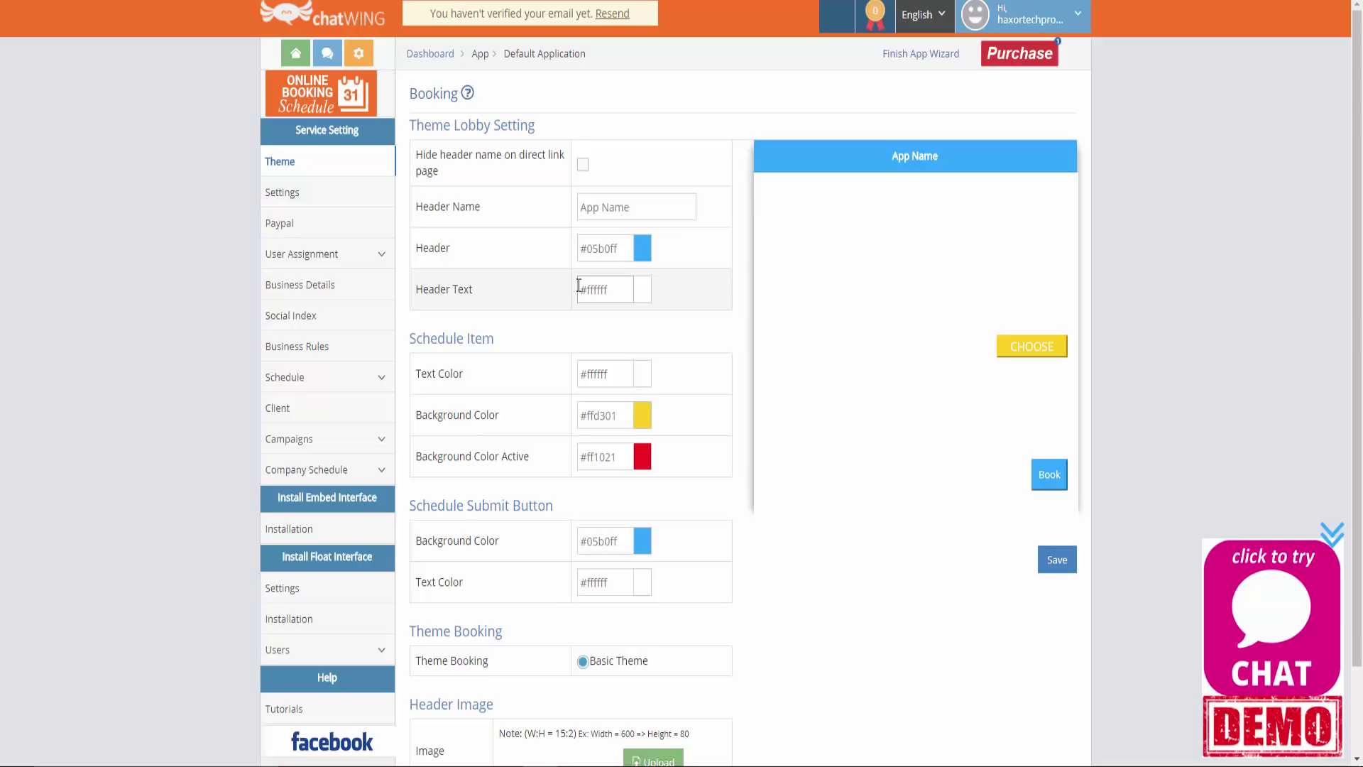
pyautogui.click(642, 248)
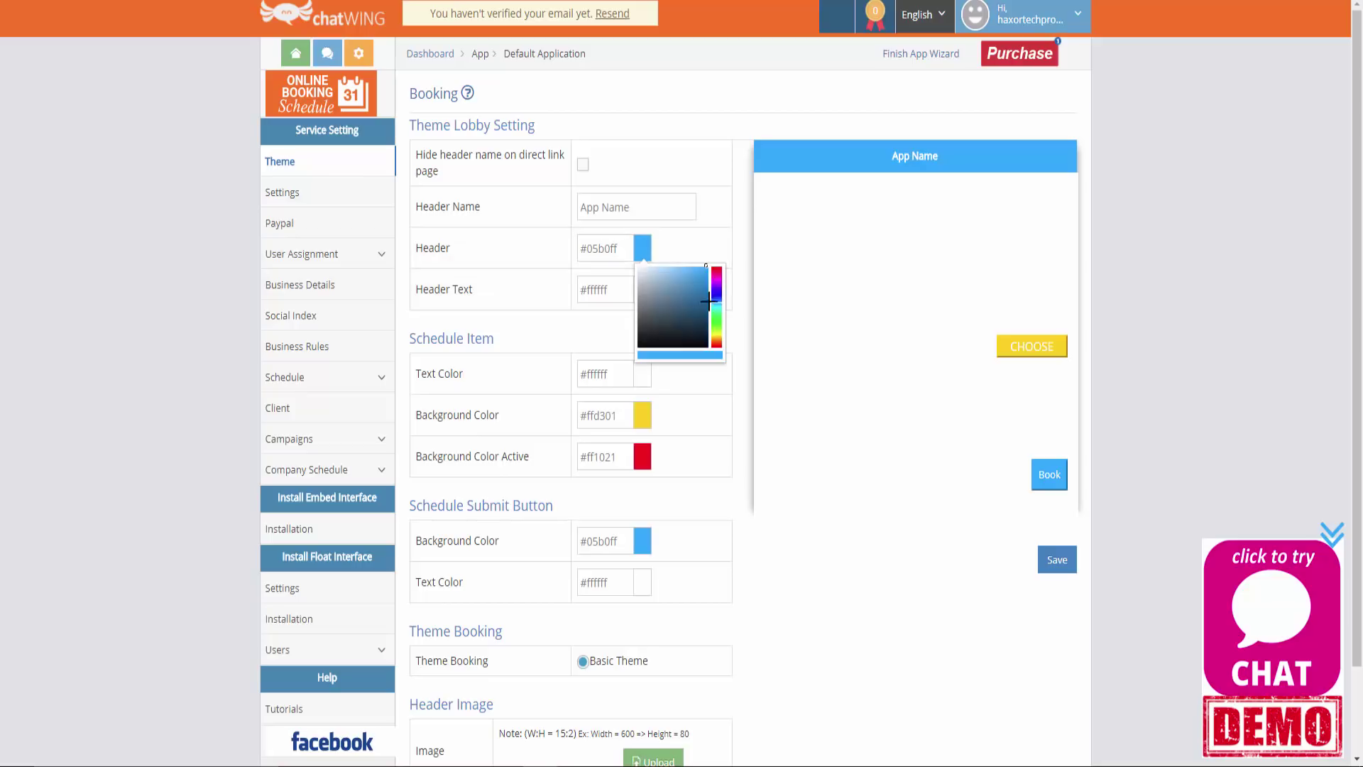
pyautogui.moveTo(723, 294)
pyautogui.mouseDown()
pyautogui.moveTo(716, 281)
pyautogui.moveTo(717, 313)
pyautogui.mouseUp()
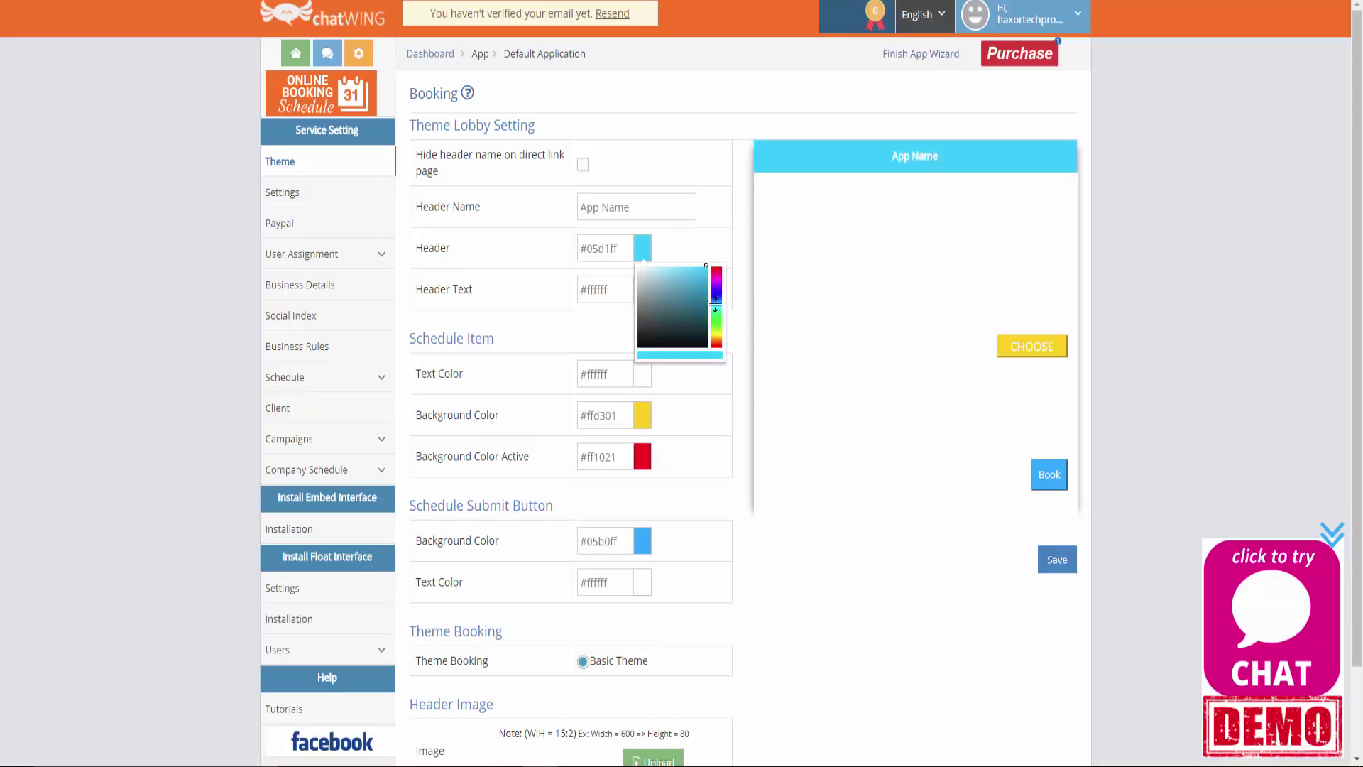
pyautogui.click(686, 295)
pyautogui.click(572, 342)
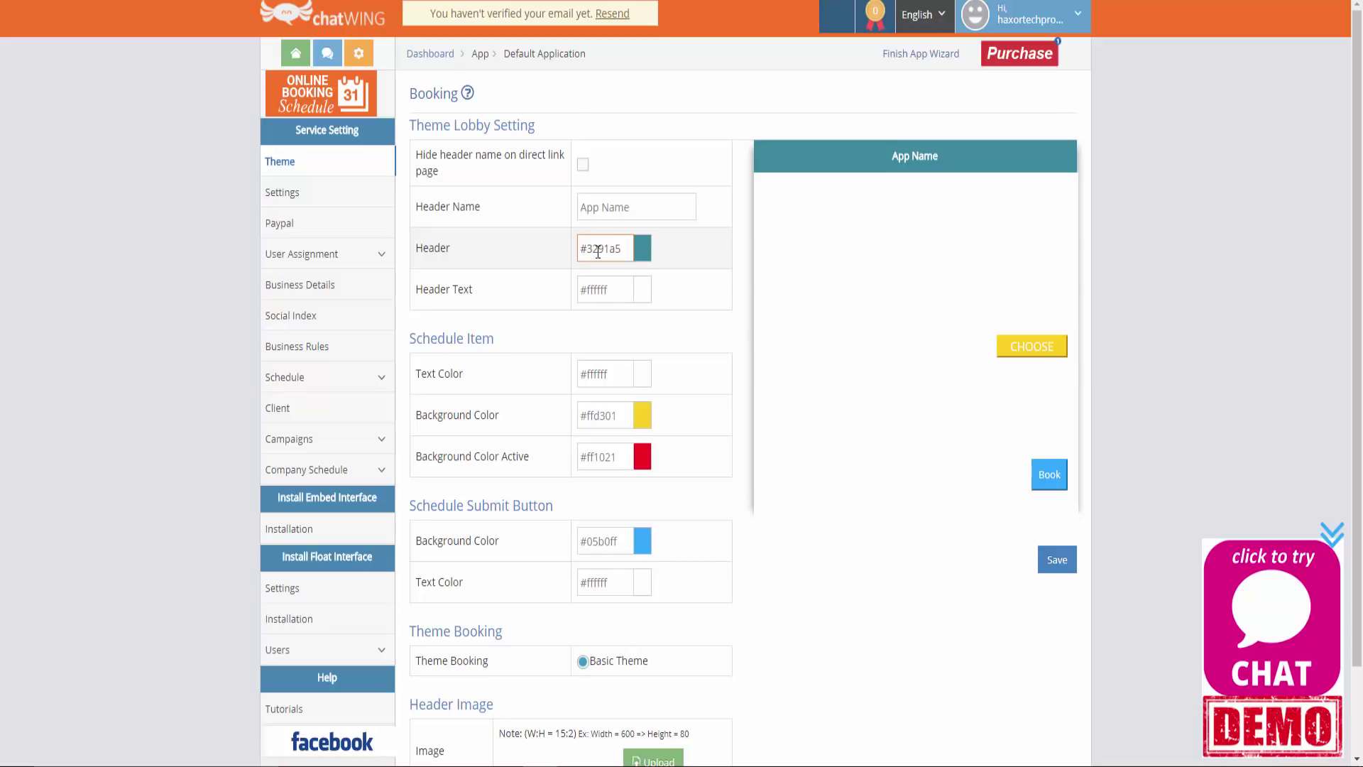
# Step: Make schedule items green #30d85f and the submit button background blue #163cc4
pyautogui.click(642, 415)
pyautogui.moveTo(645, 438); pyautogui.dragTo(703, 474)
pyautogui.click(715, 482)
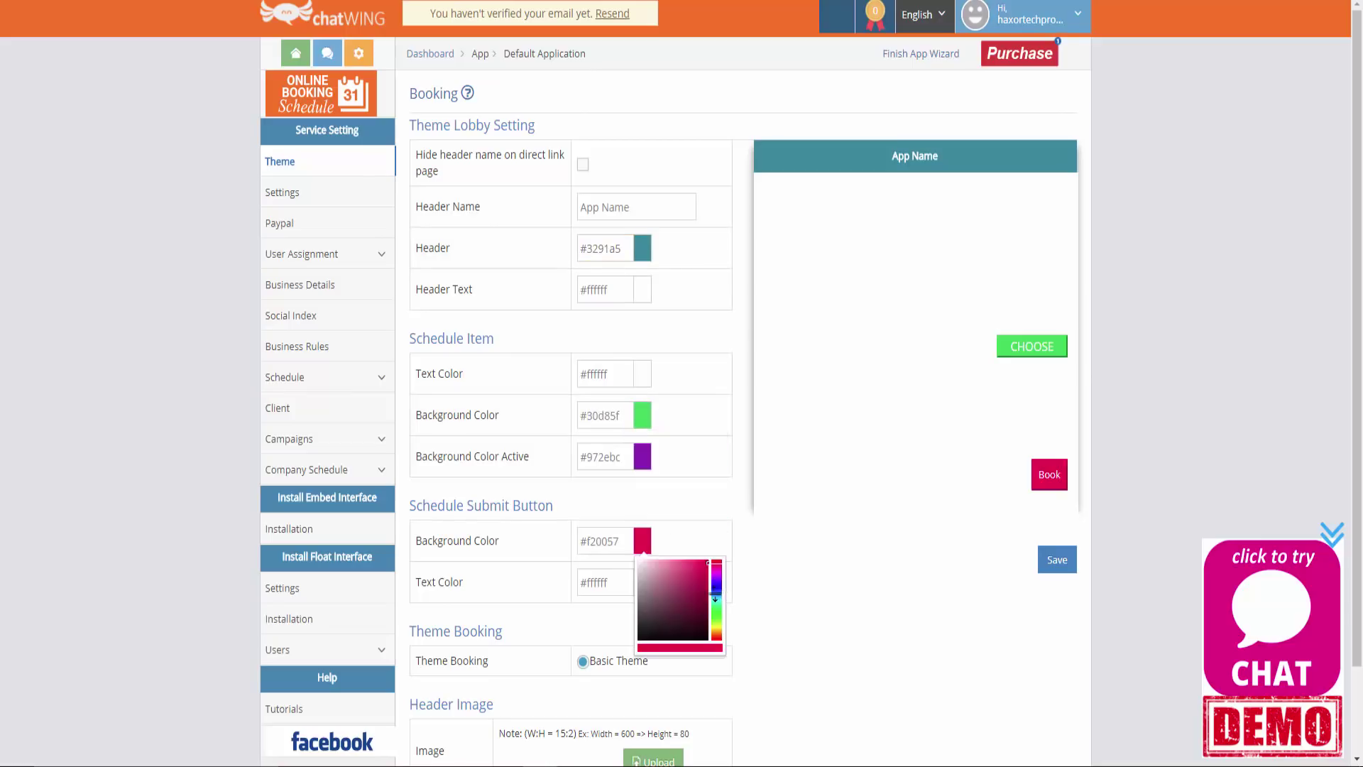
pyautogui.moveTo(716, 566)
pyautogui.mouseDown()
pyautogui.moveTo(711, 601)
pyautogui.moveTo(667, 578)
pyautogui.moveTo(698, 576)
pyautogui.mouseUp()
pyautogui.click(697, 576)
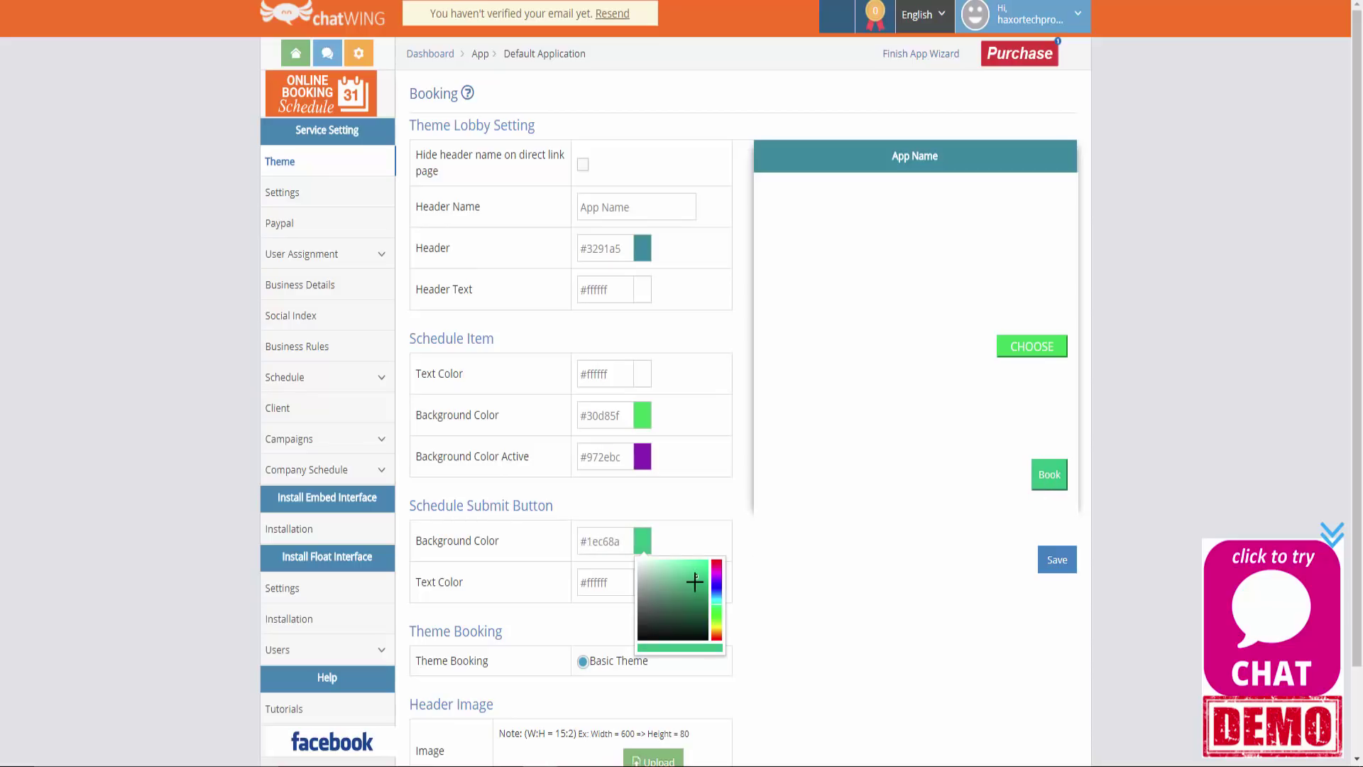
pyautogui.click(716, 589)
pyautogui.scroll(-2, 710, 665)
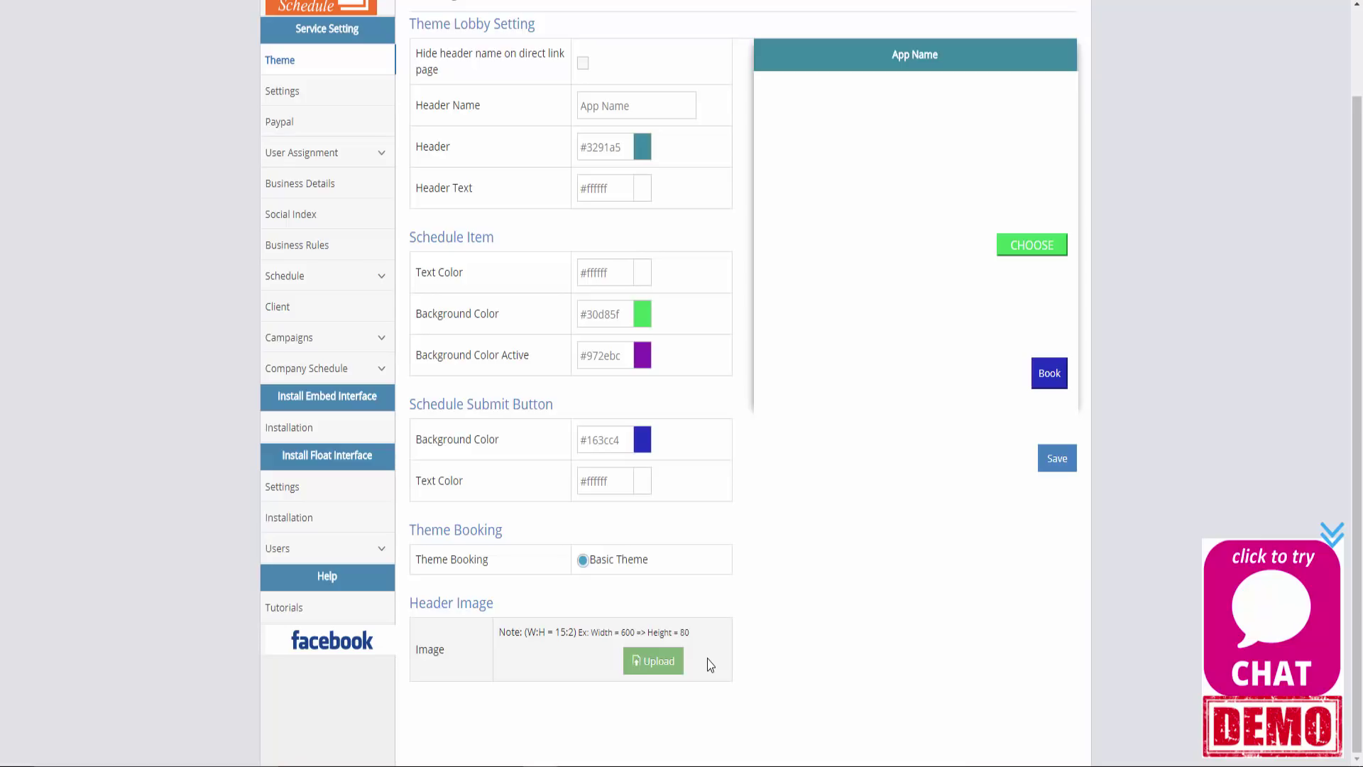
# Step: Upload the ABC image as the theme's header image
pyautogui.click(649, 666)
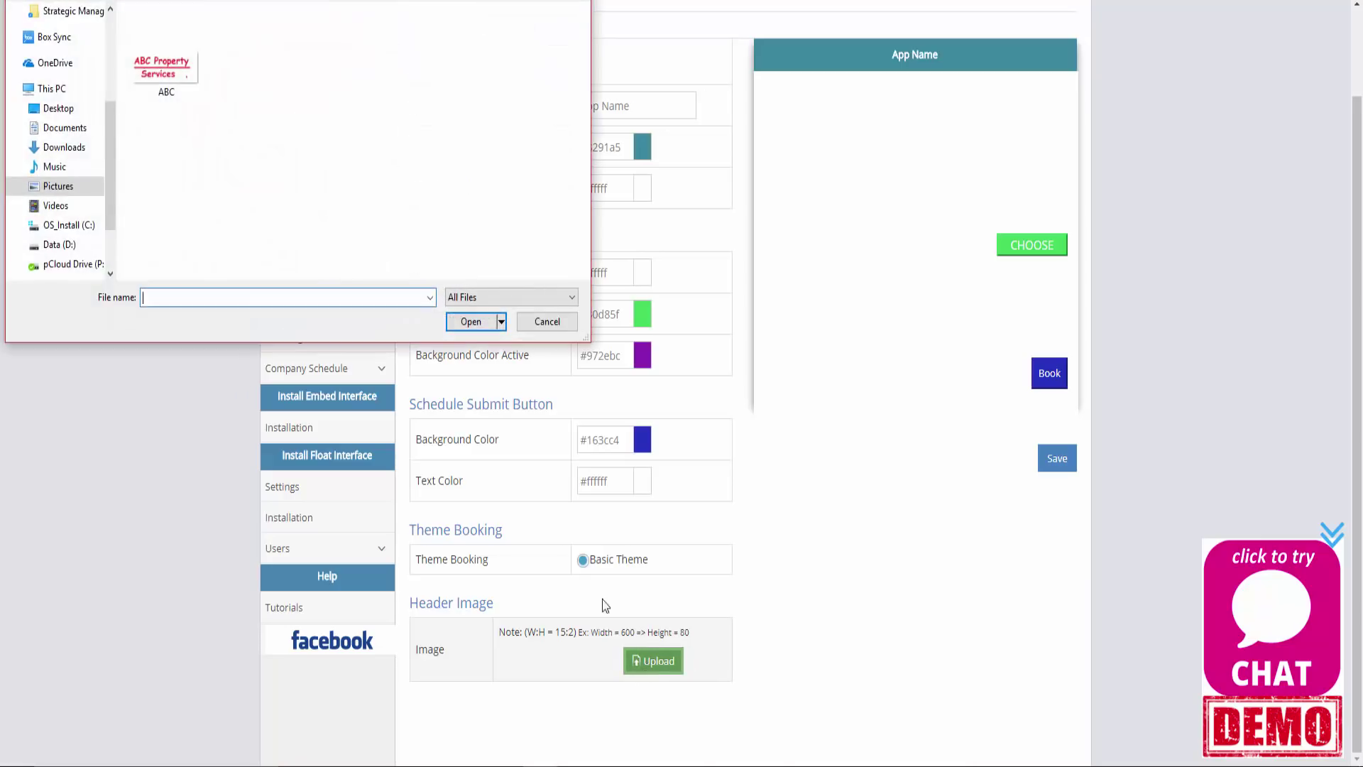
pyautogui.click(169, 97)
pyautogui.click(472, 323)
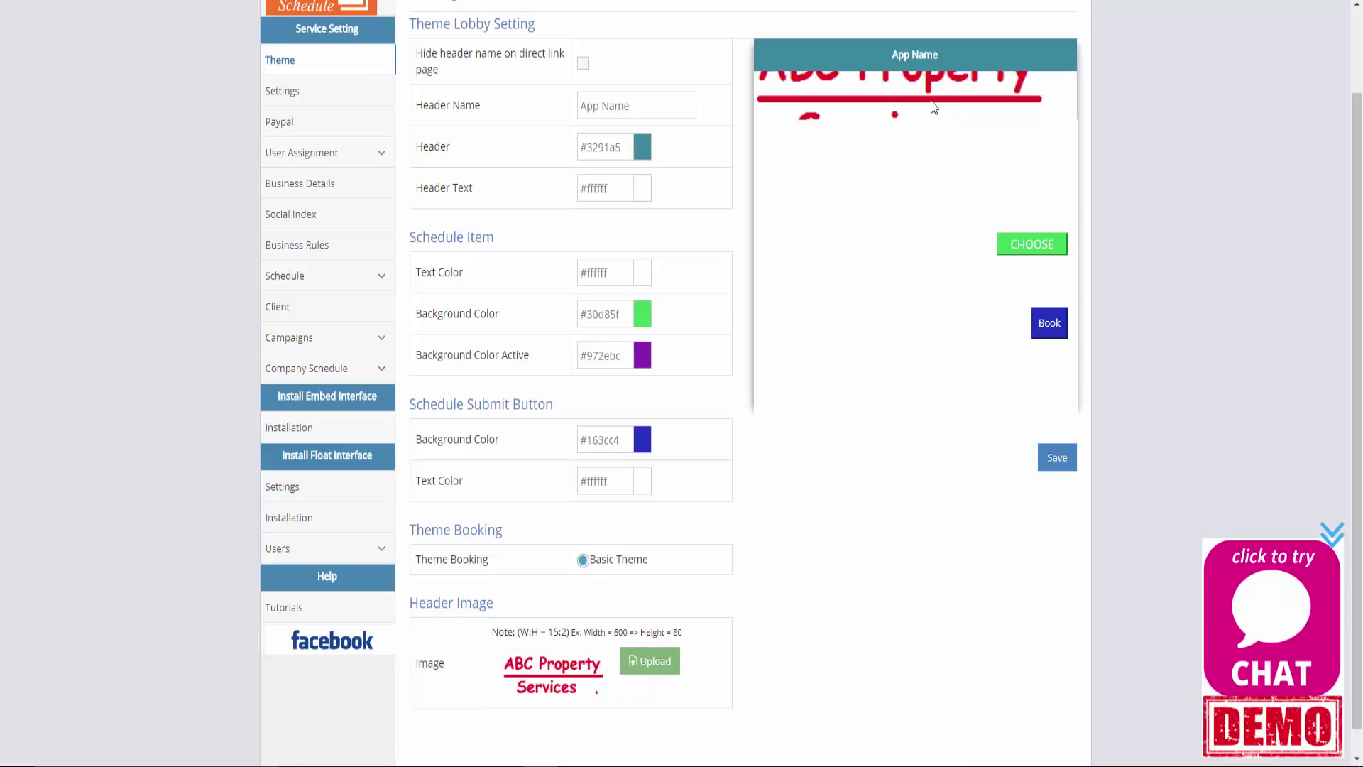
# Step: Replace the header image with the ABC2 banner reading ABC Property Services
pyautogui.scroll(-1, 660, 642)
pyautogui.click(657, 639)
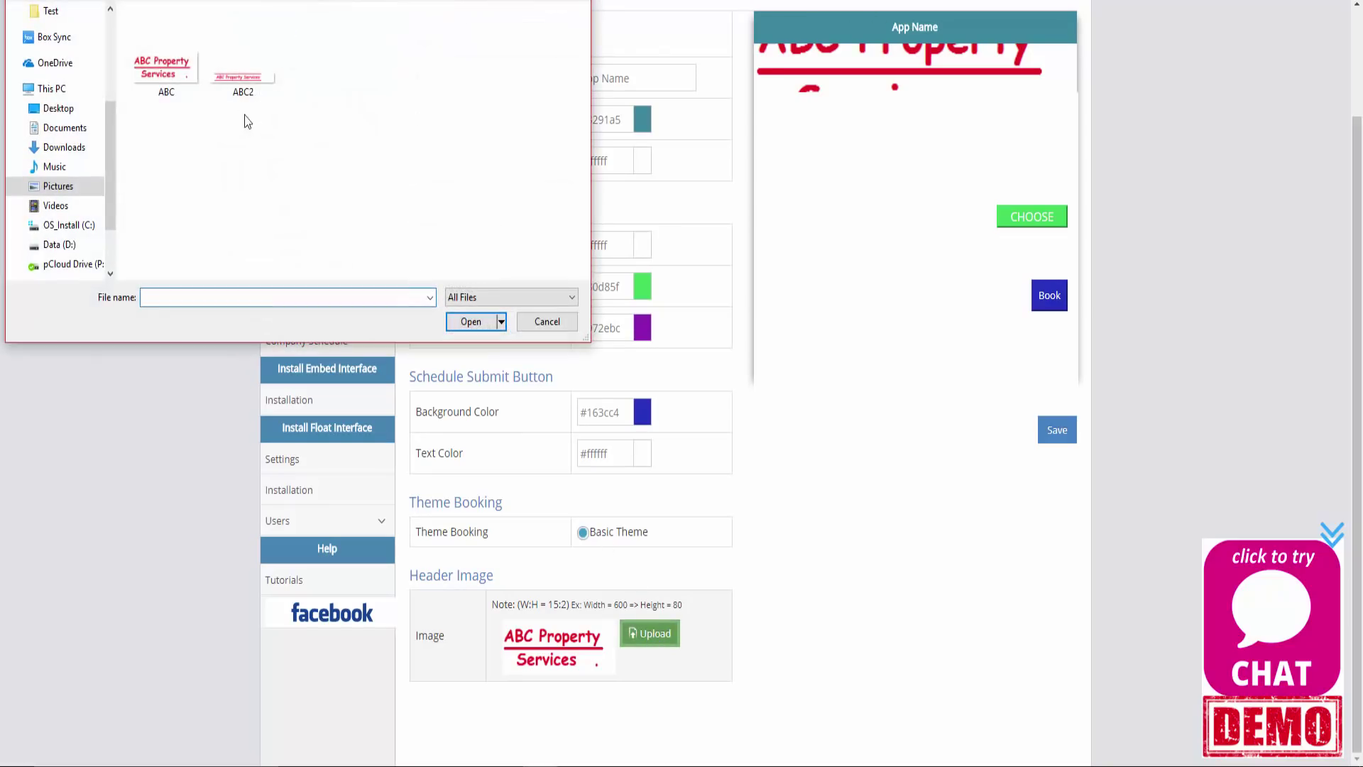
pyautogui.click(246, 120)
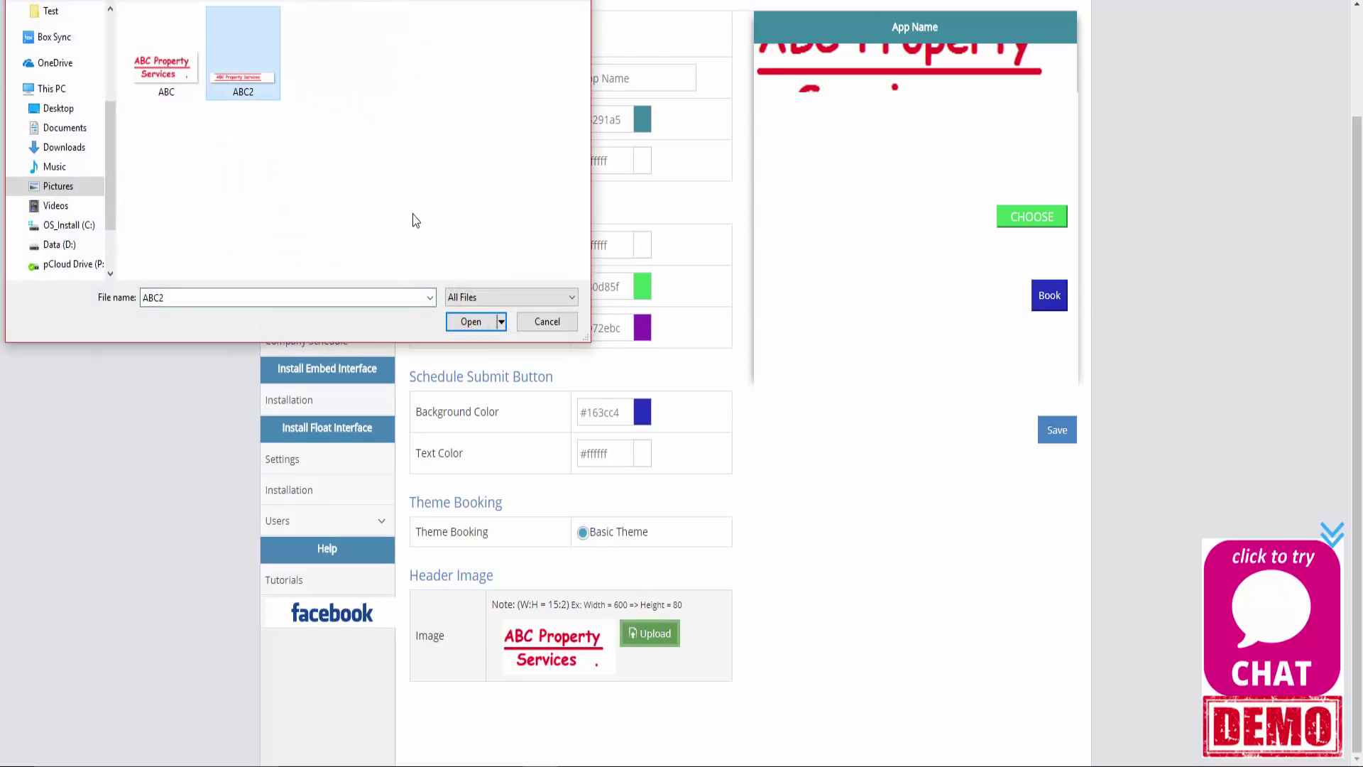
pyautogui.click(465, 323)
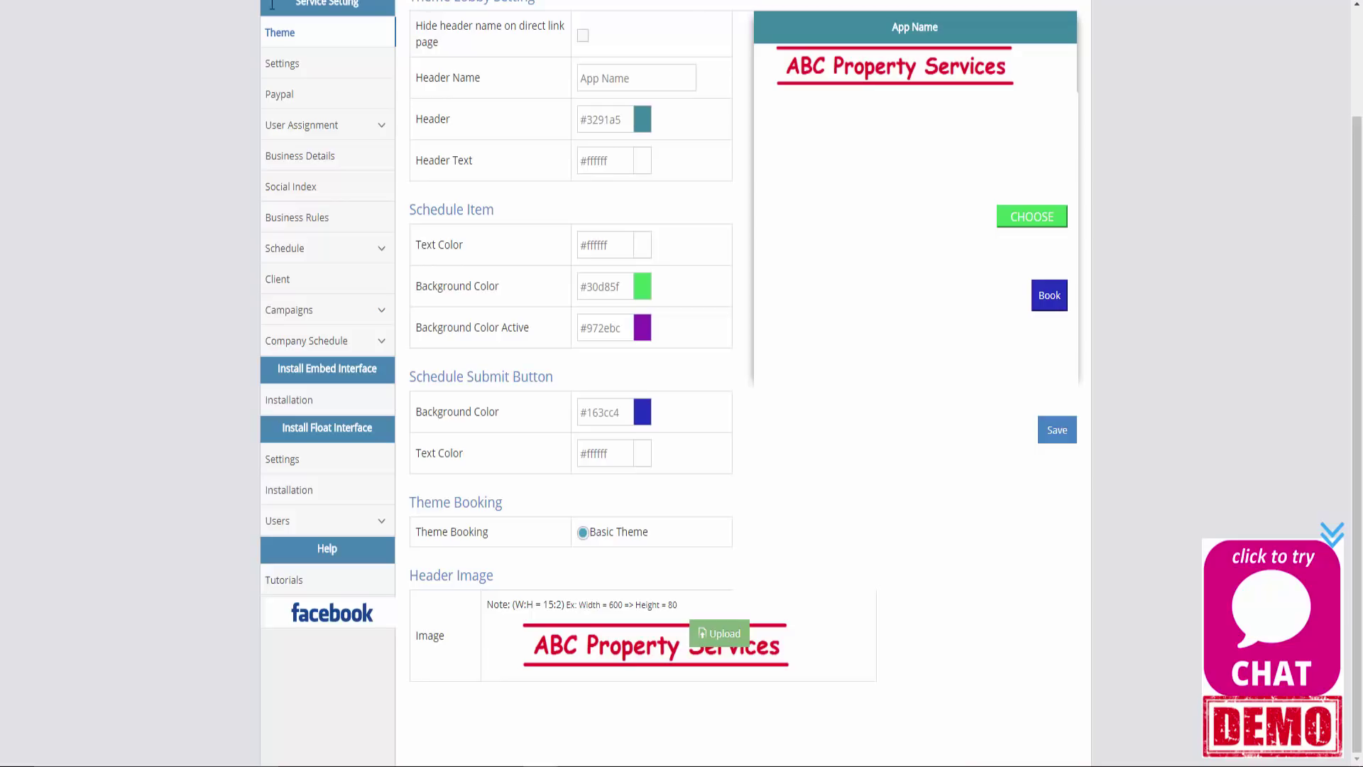
# Step: Enable Show on direct link page in Business Details and save
pyautogui.click(307, 159)
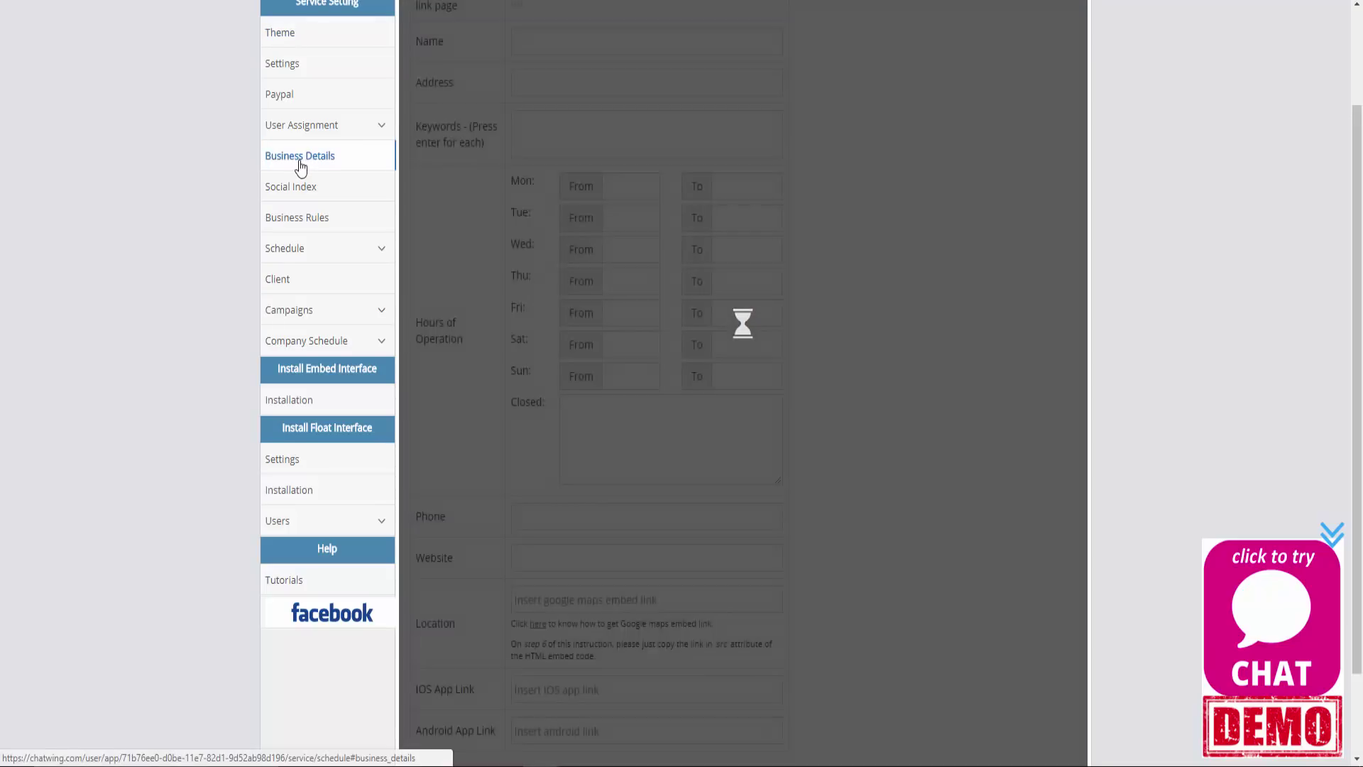
pyautogui.scroll(2, 1028, 215)
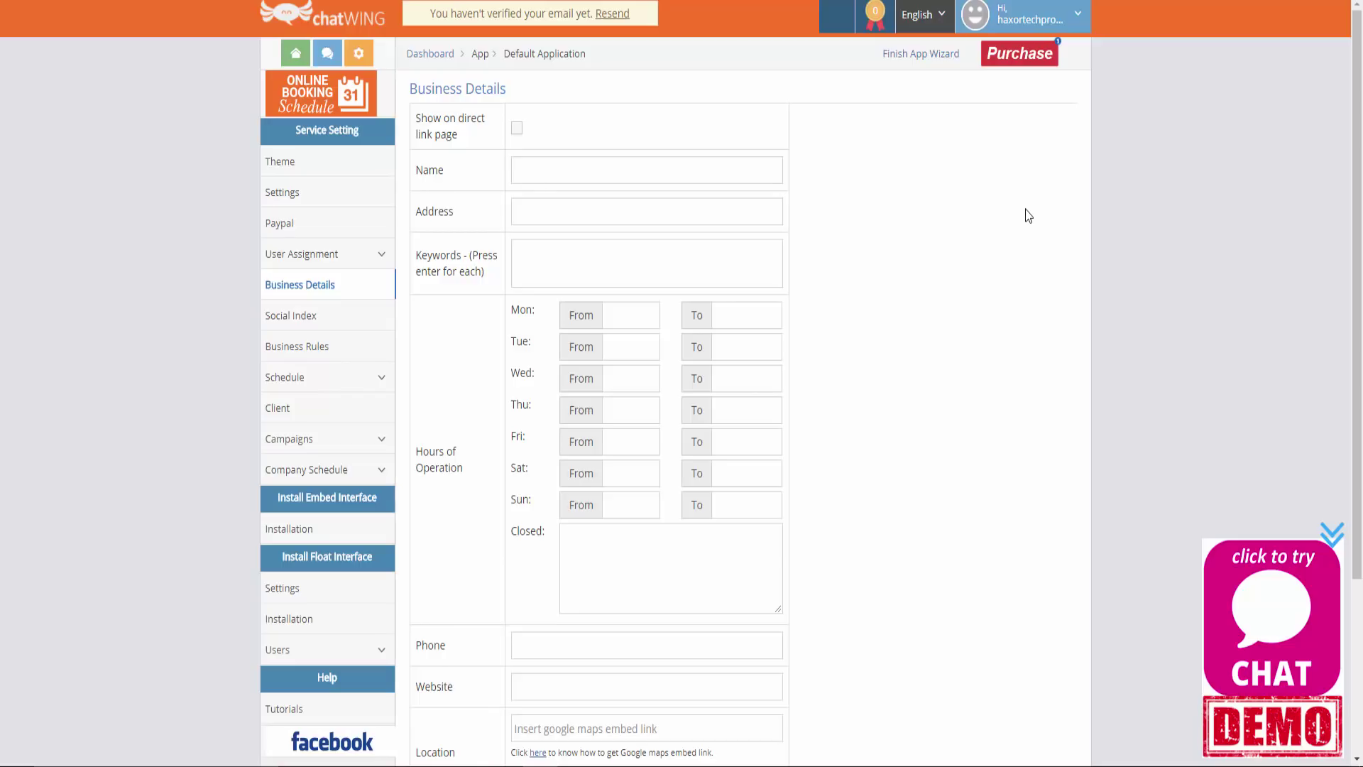
pyautogui.click(516, 130)
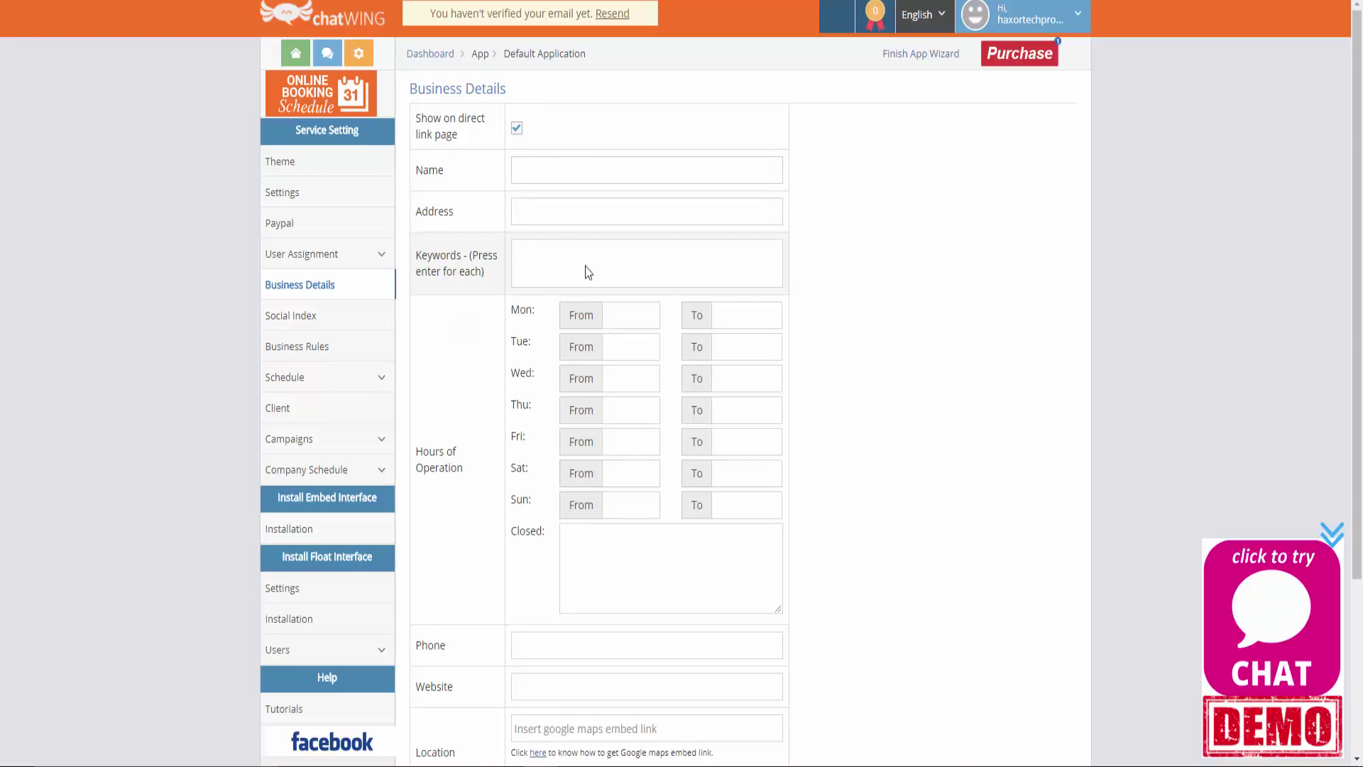
pyautogui.scroll(-3, 639, 341)
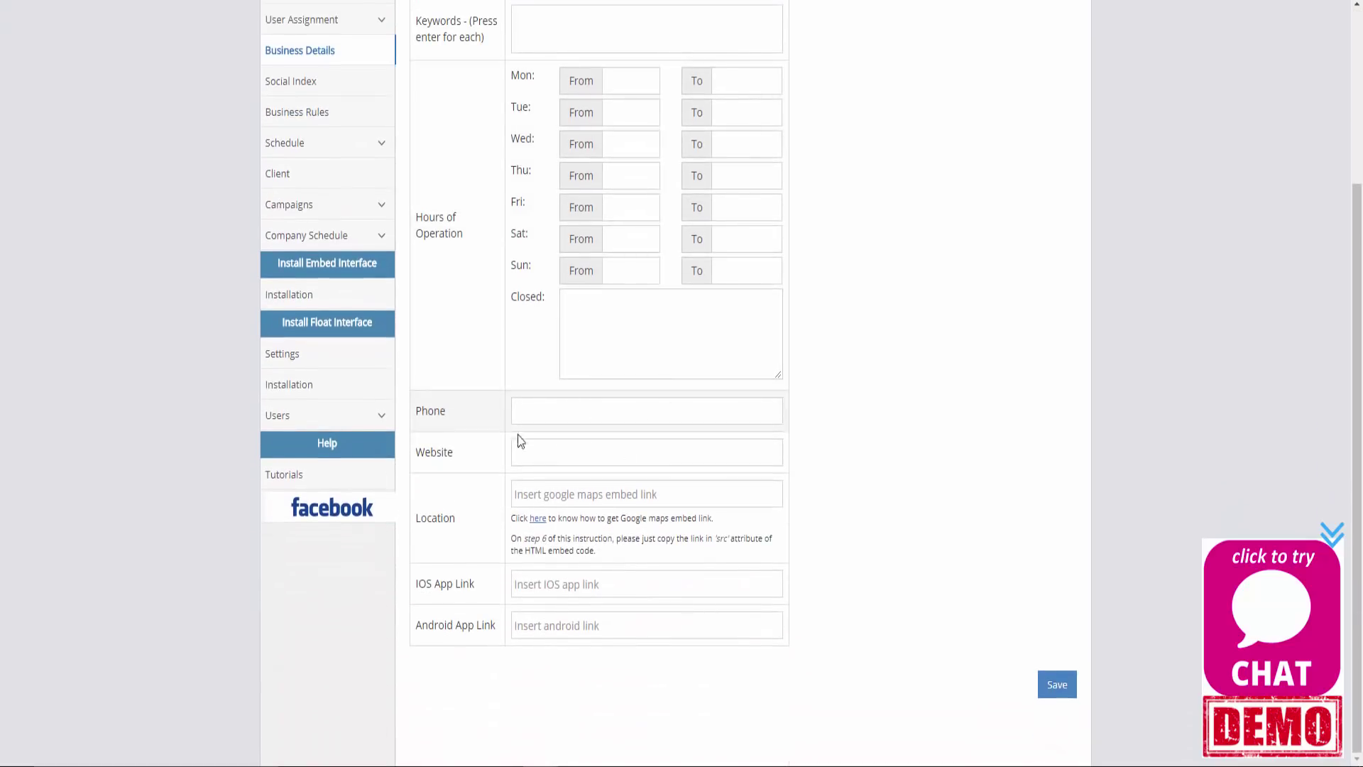
pyautogui.click(1052, 701)
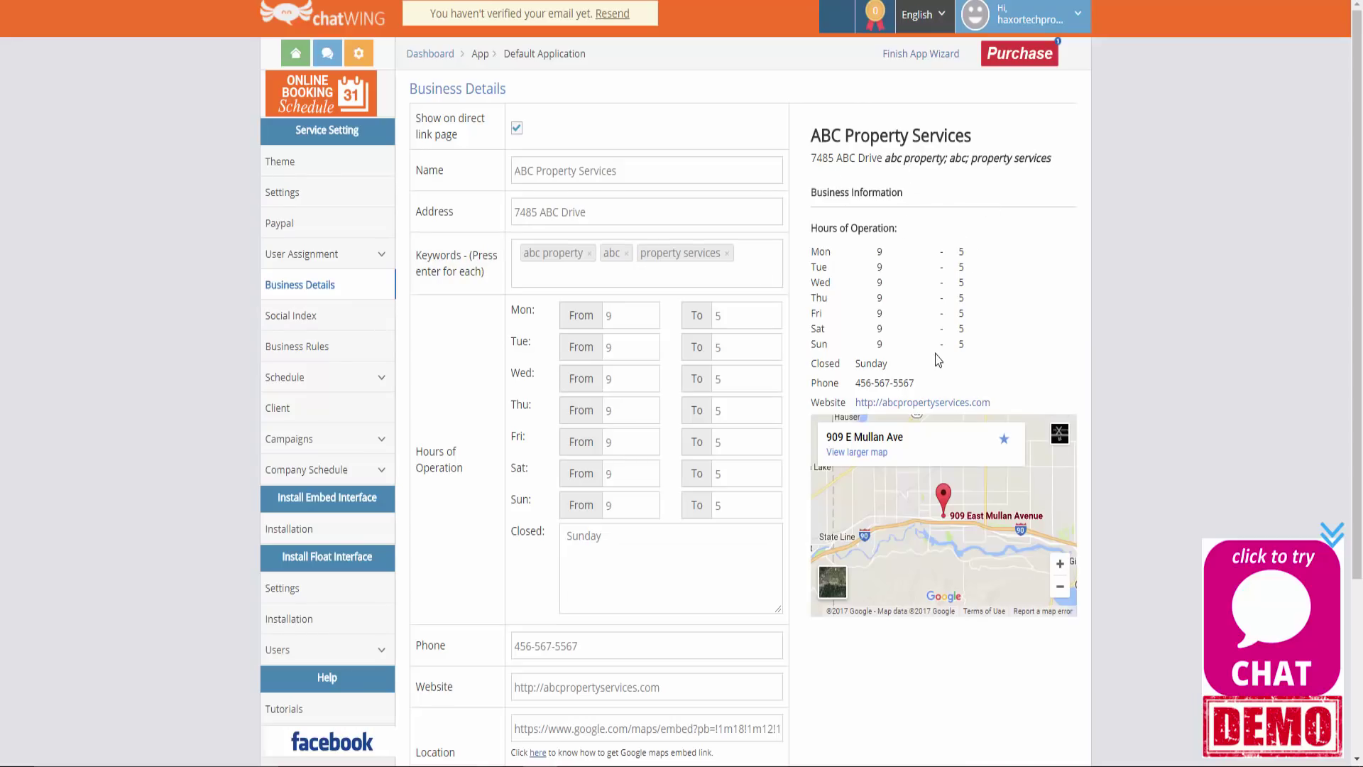
# Step: Save the filled-in business details: 9–5 hours, Sunday closed, phone, website, map location
pyautogui.scroll(-3, 941, 359)
pyautogui.scroll(3, 936, 366)
pyautogui.scroll(-3, 916, 699)
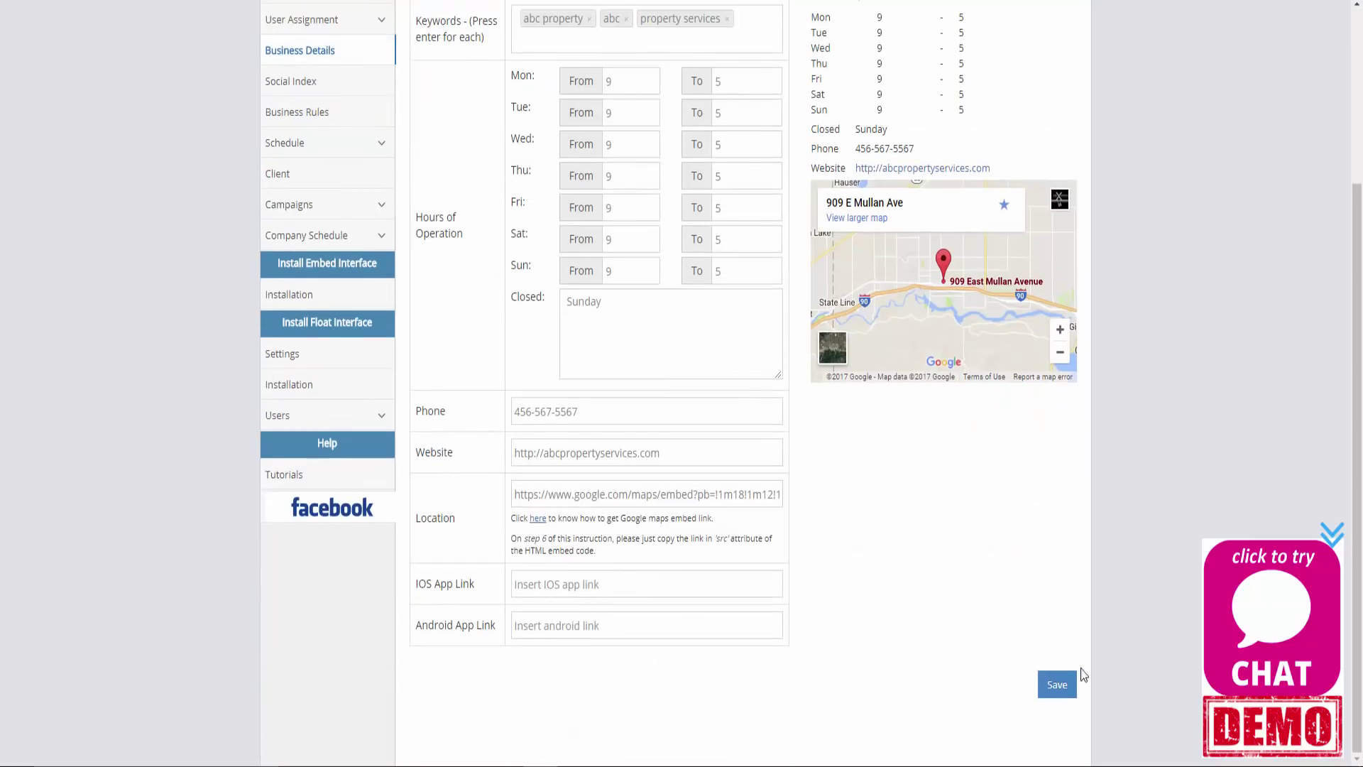
pyautogui.click(1058, 685)
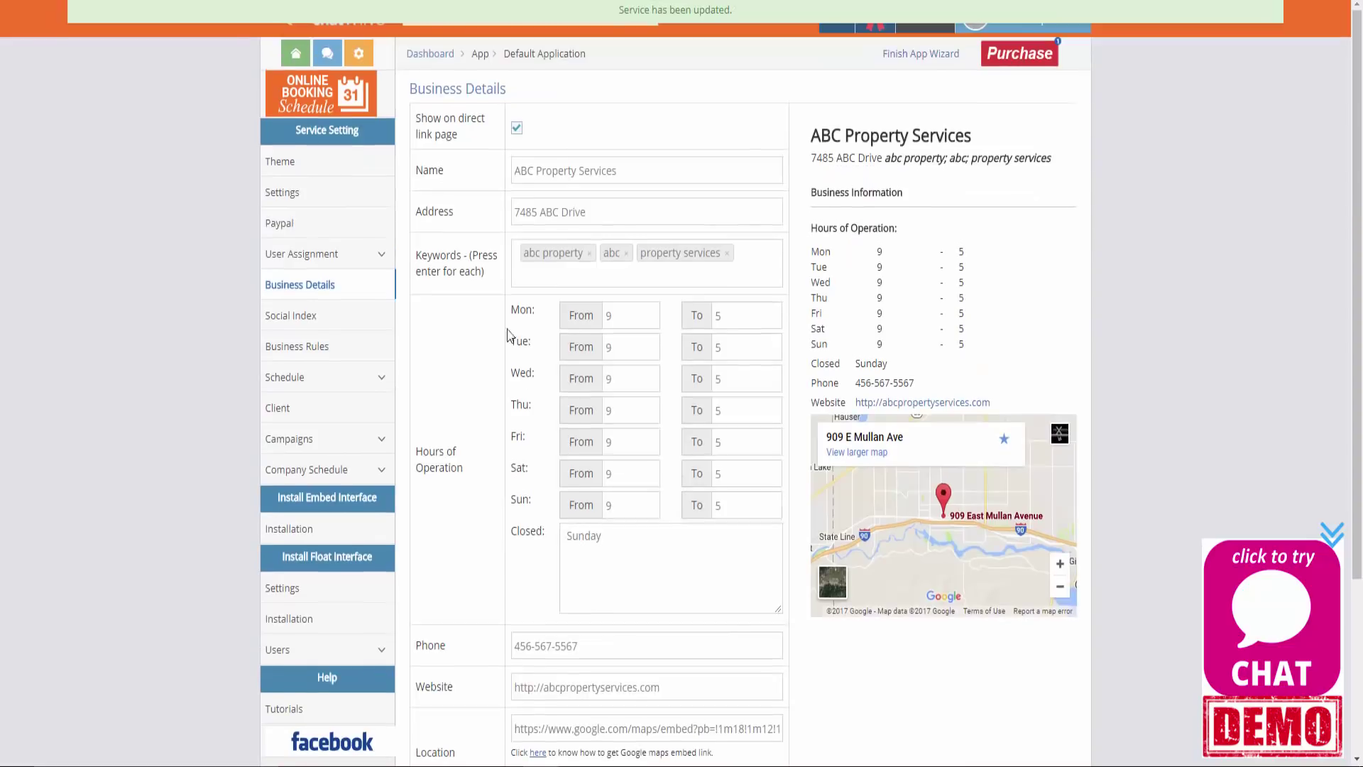
# Step: Go from Settings through the ABC booking schedule page to Schedule Form Design, showing the email, phone and full-name questions
pyautogui.click(296, 201)
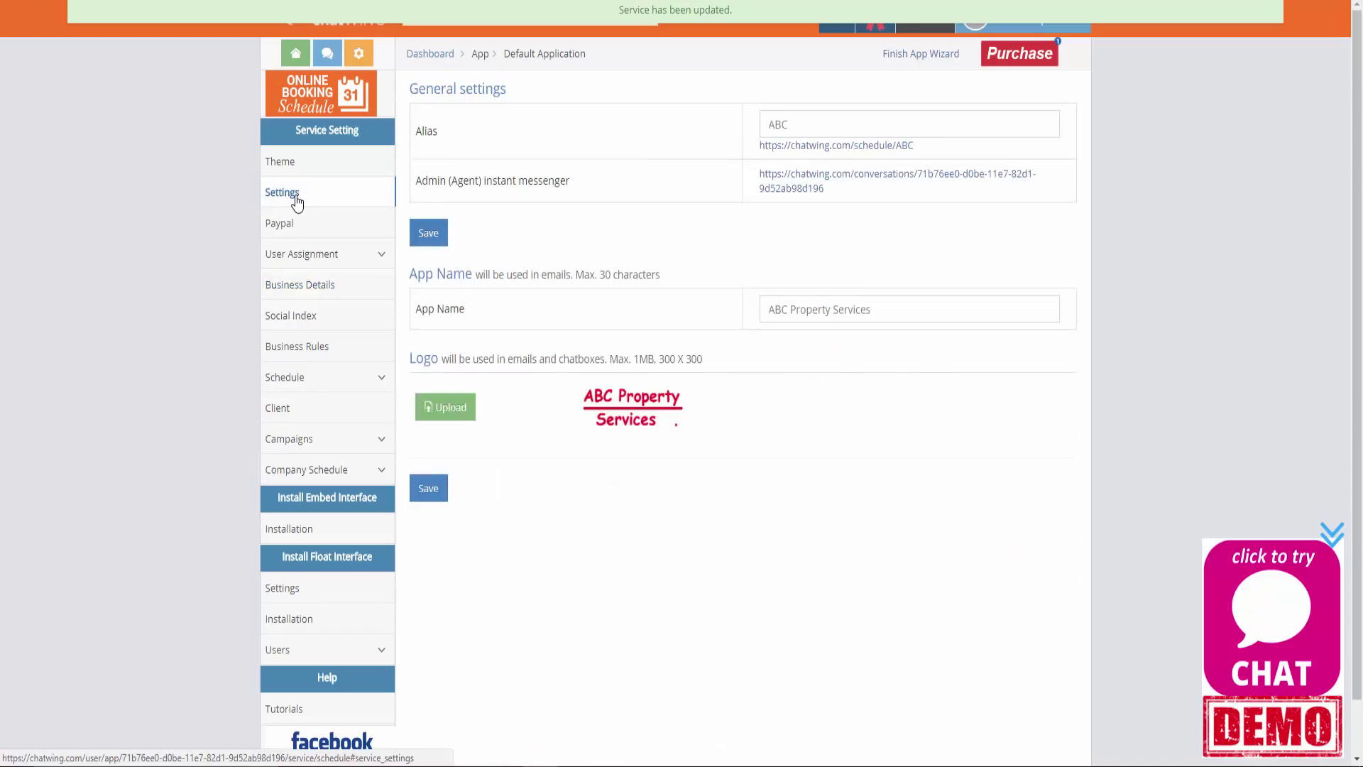
pyautogui.click(860, 146)
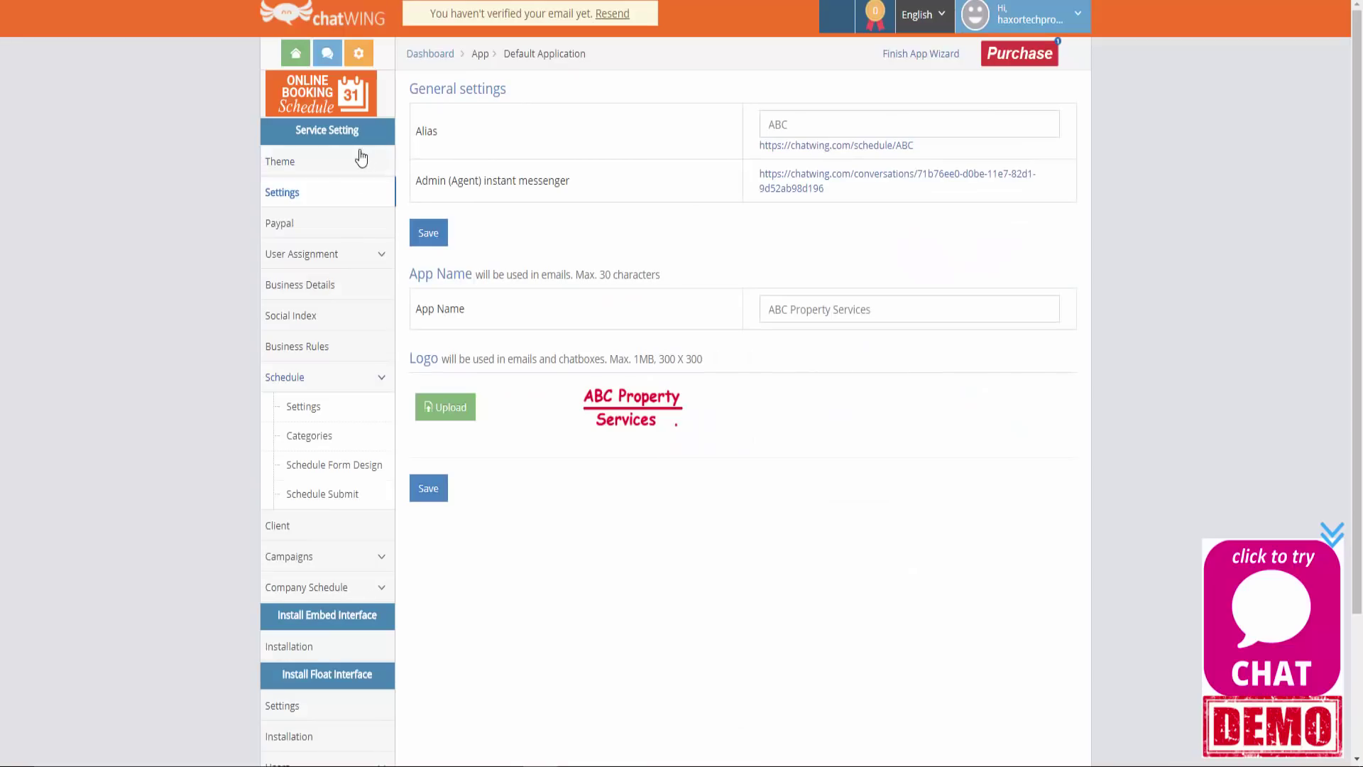
pyautogui.click(352, 475)
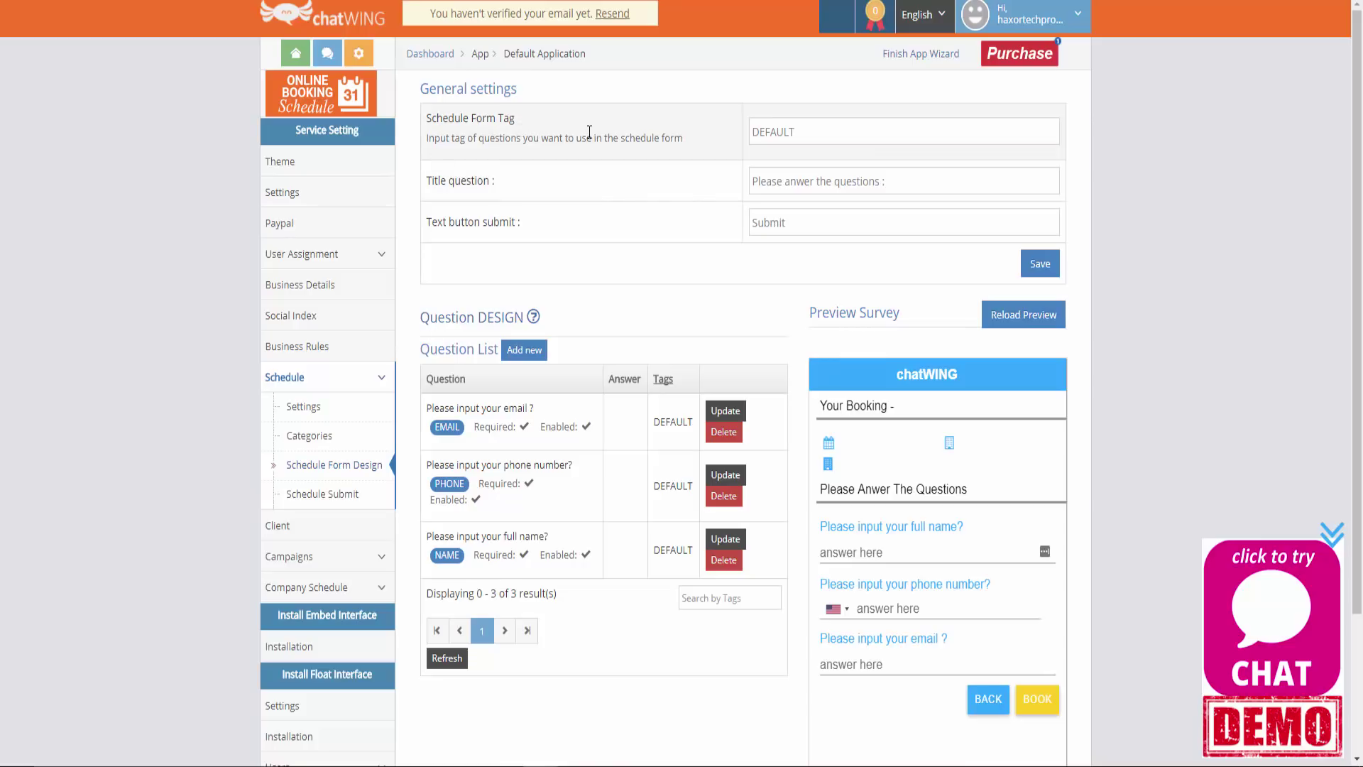
# Step: Inspect the Schedule Form Tag, selecting its DEFAULT value, then start a new question under Question List
pyautogui.click(786, 133)
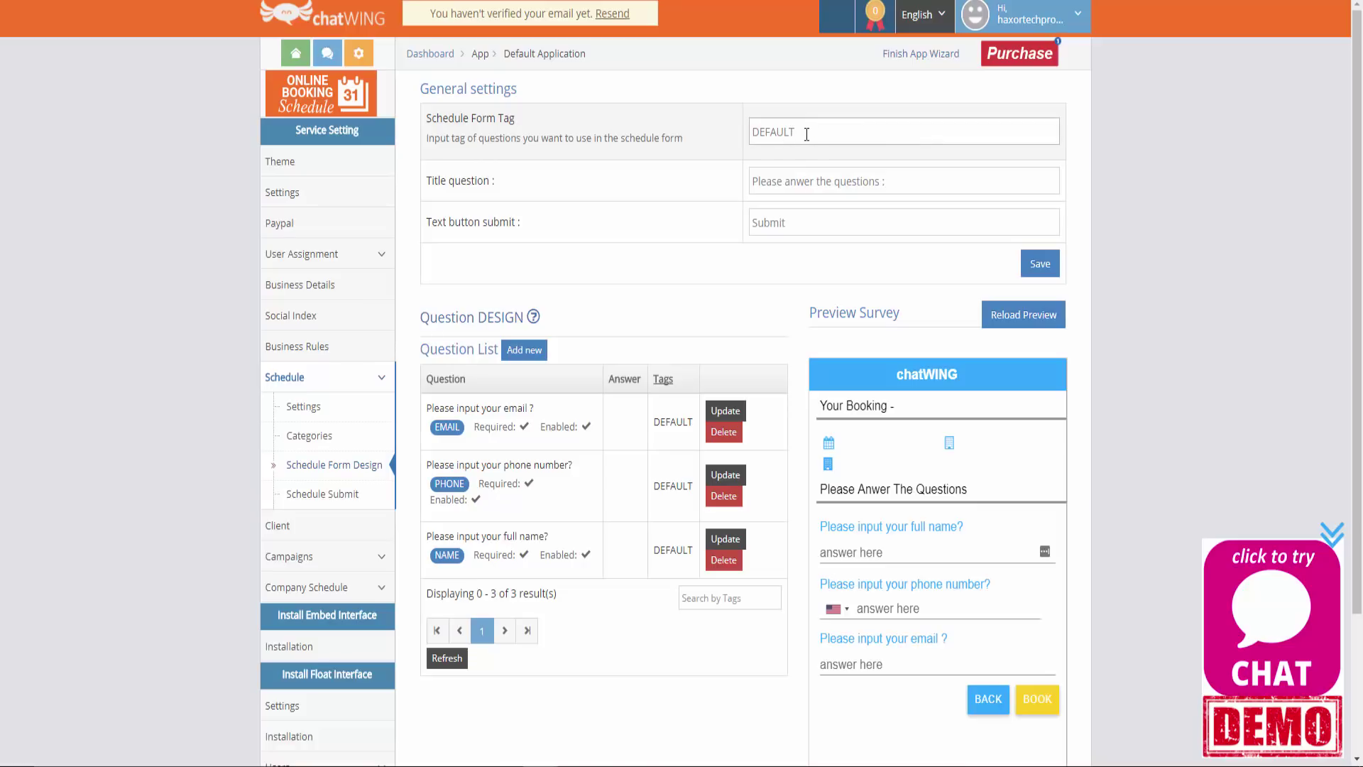
pyautogui.click(543, 133)
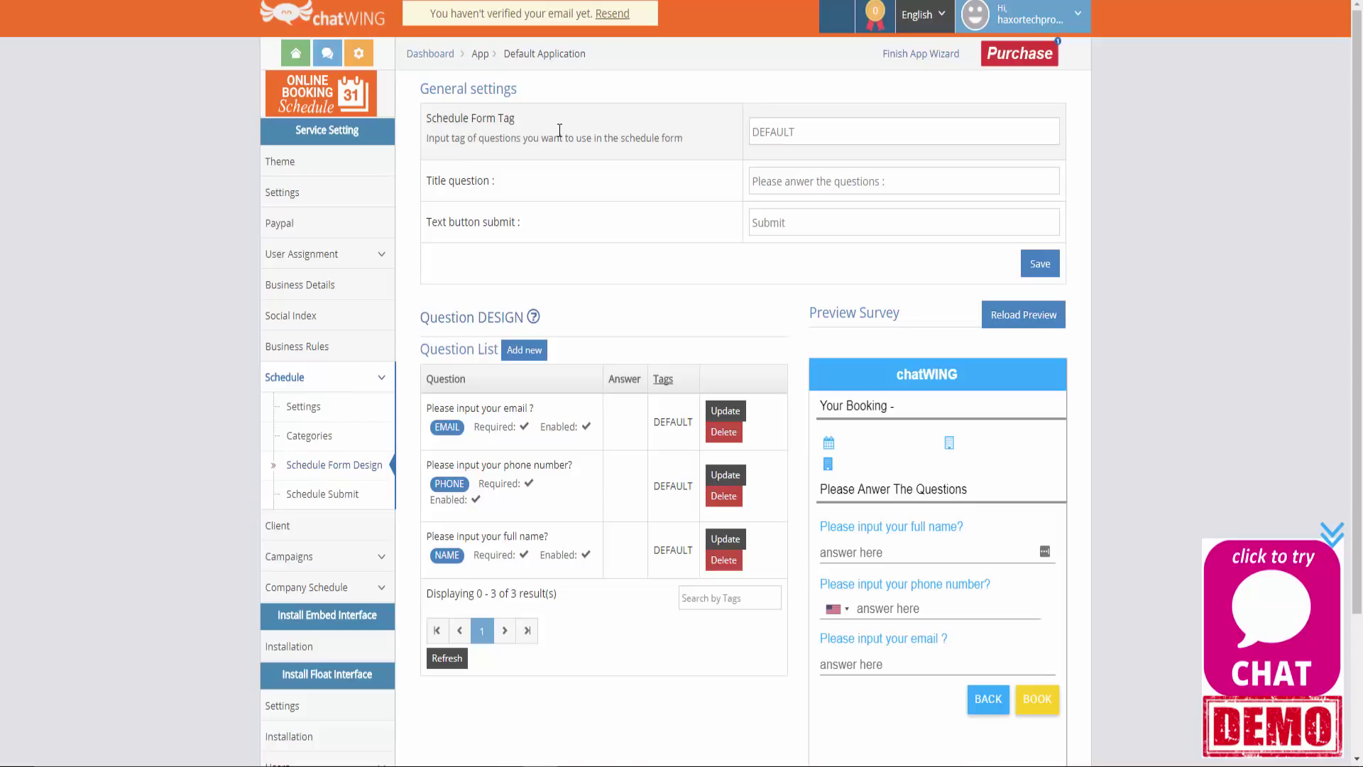
pyautogui.click(775, 135)
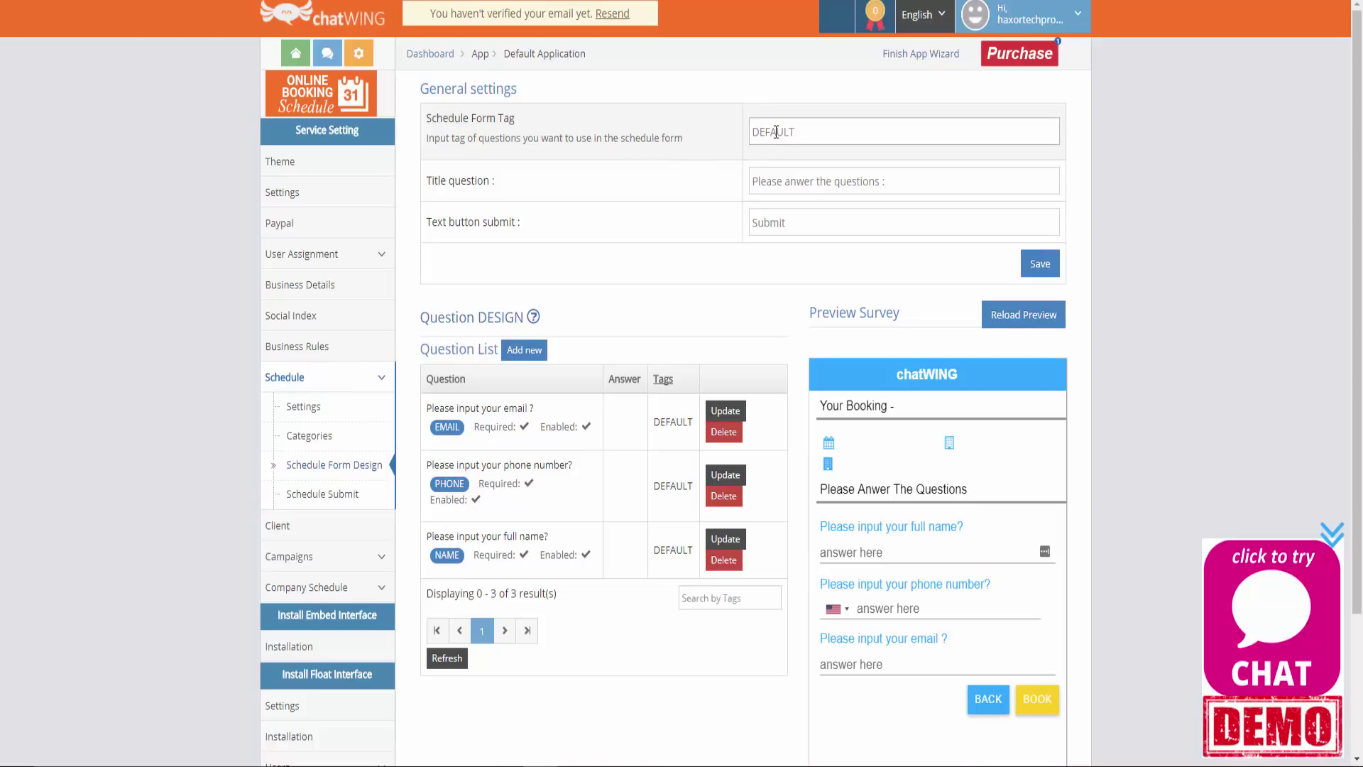
pyautogui.doubleClick(776, 132)
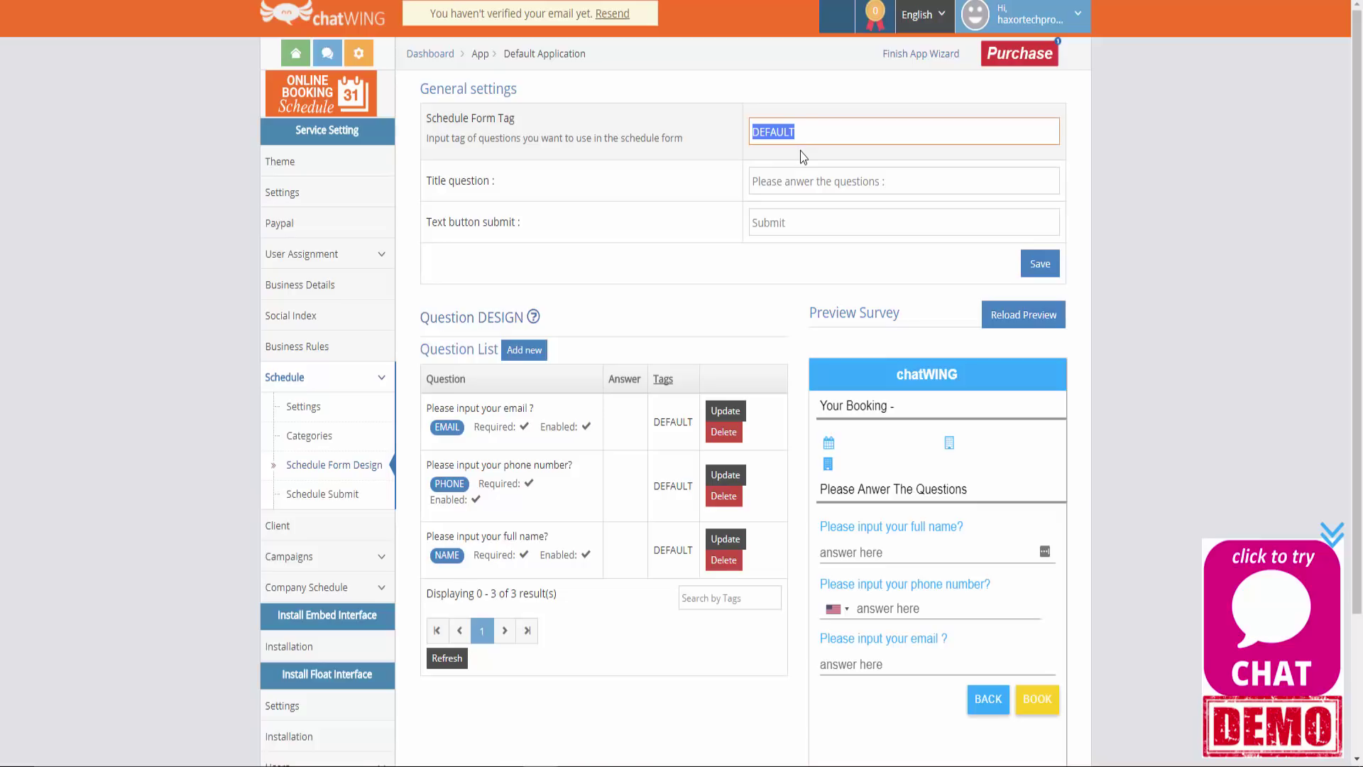
pyautogui.click(423, 244)
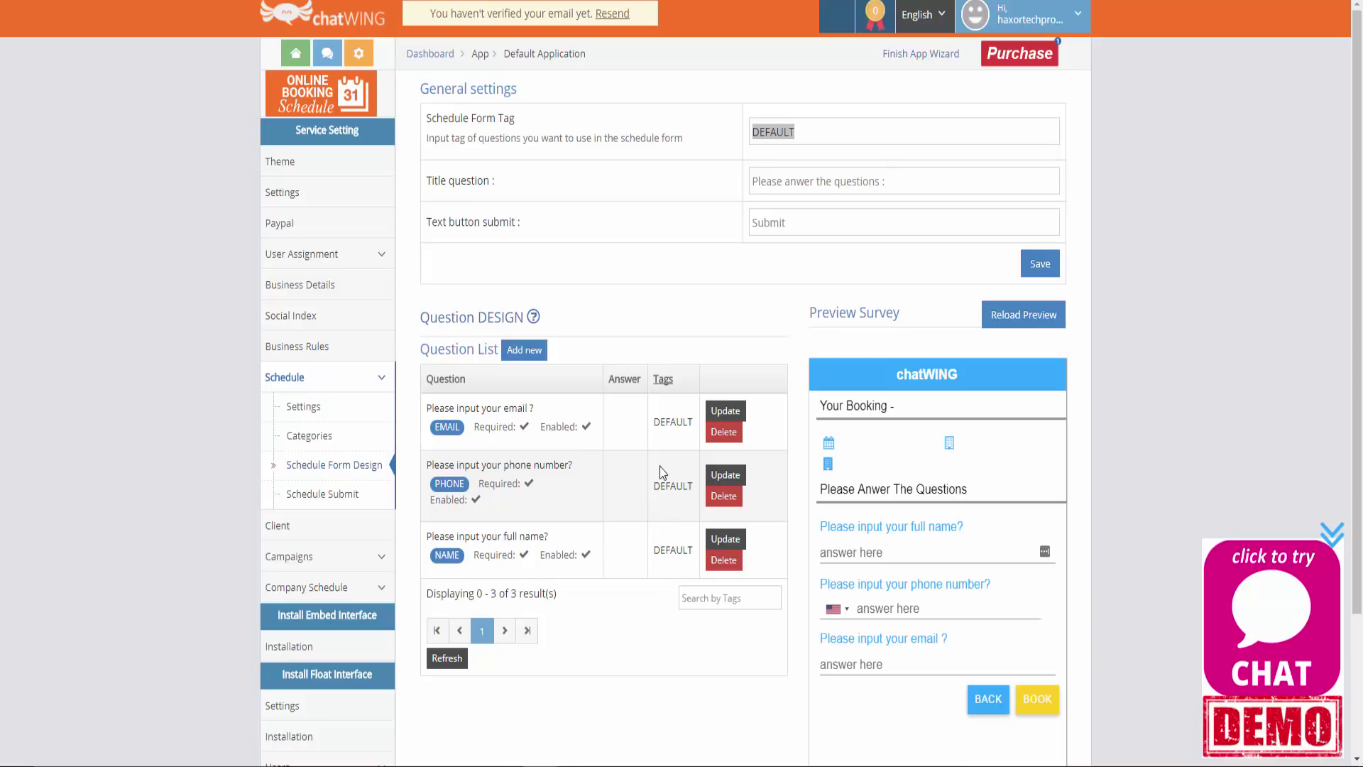
pyautogui.click(522, 349)
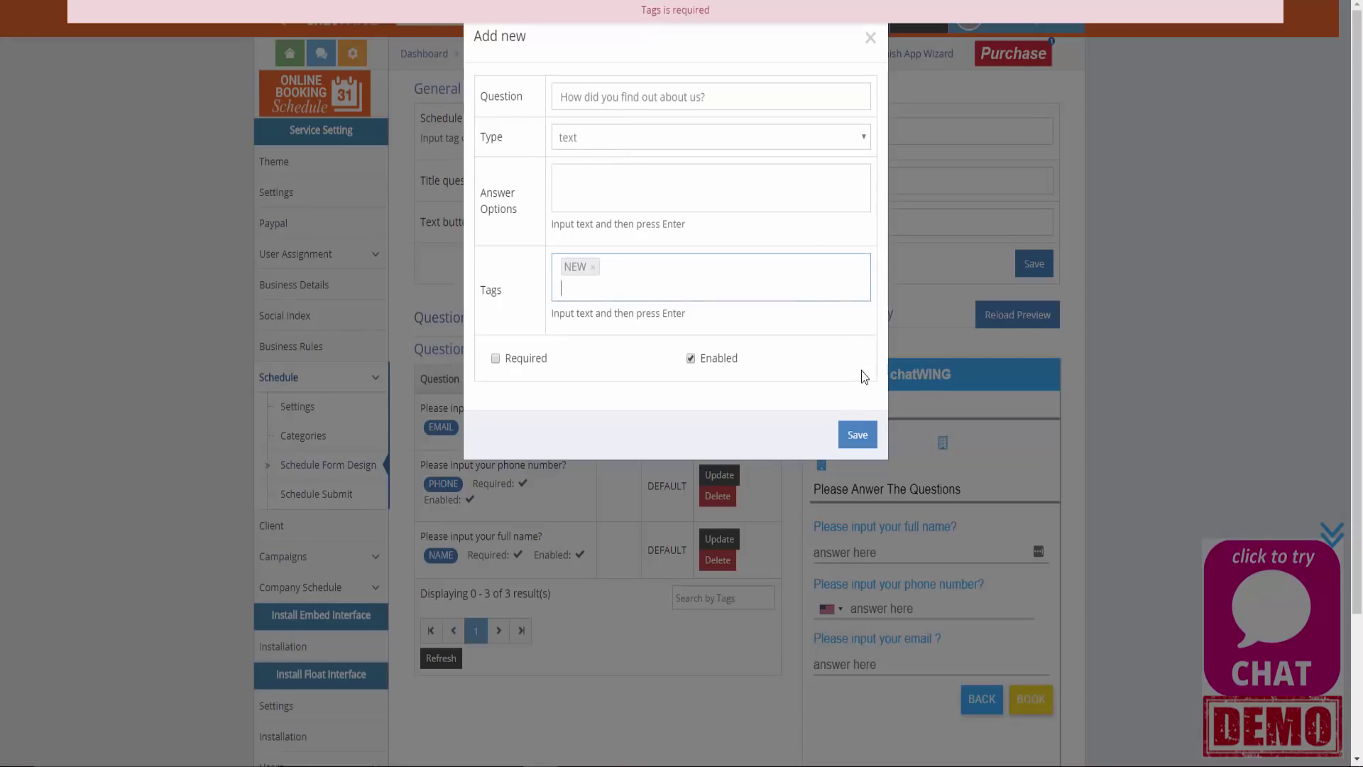
# Step: Save the enabled text question 'How did you find out about us?' tagged NEW, bringing the list to four questions
pyautogui.click(856, 434)
pyautogui.scroll(-3, 524, 349)
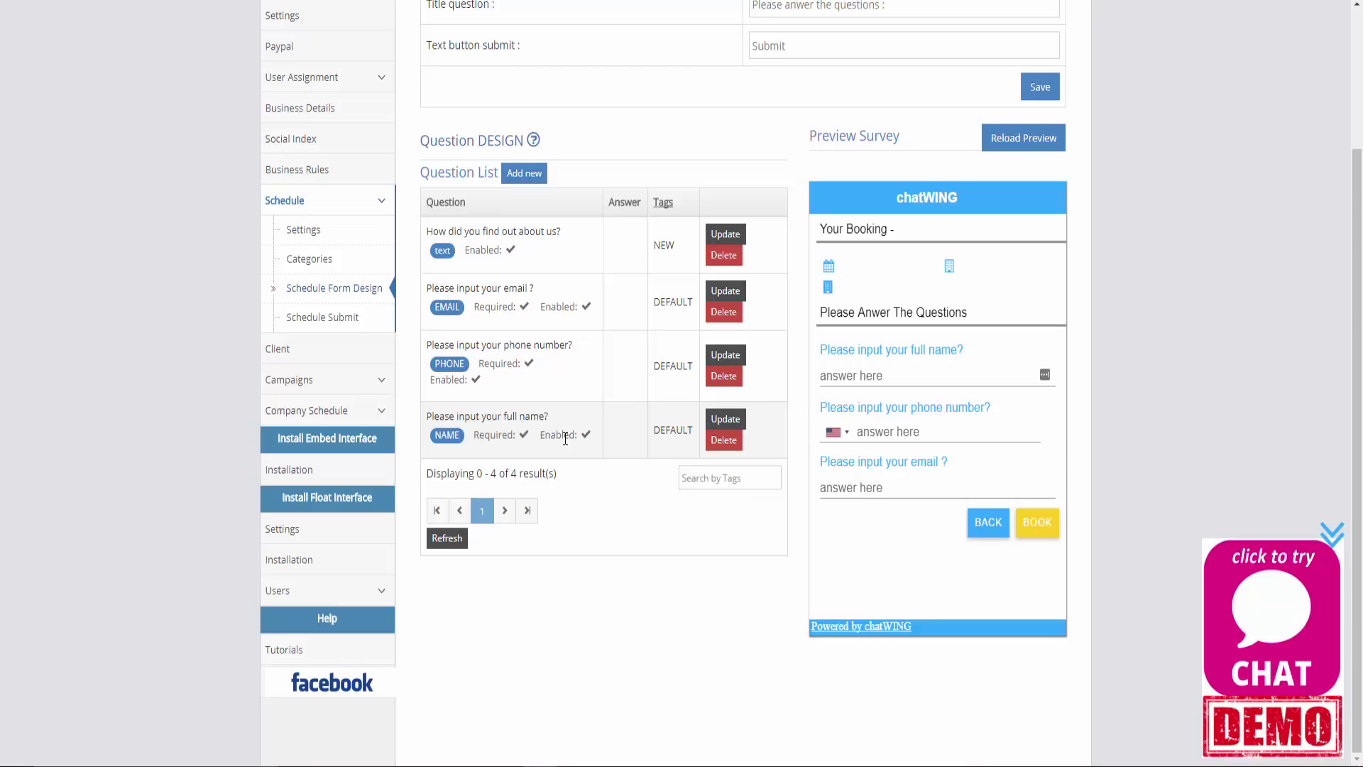
# Step: Reopen a blank Add new question form with type text and Enabled checked
pyautogui.click(537, 176)
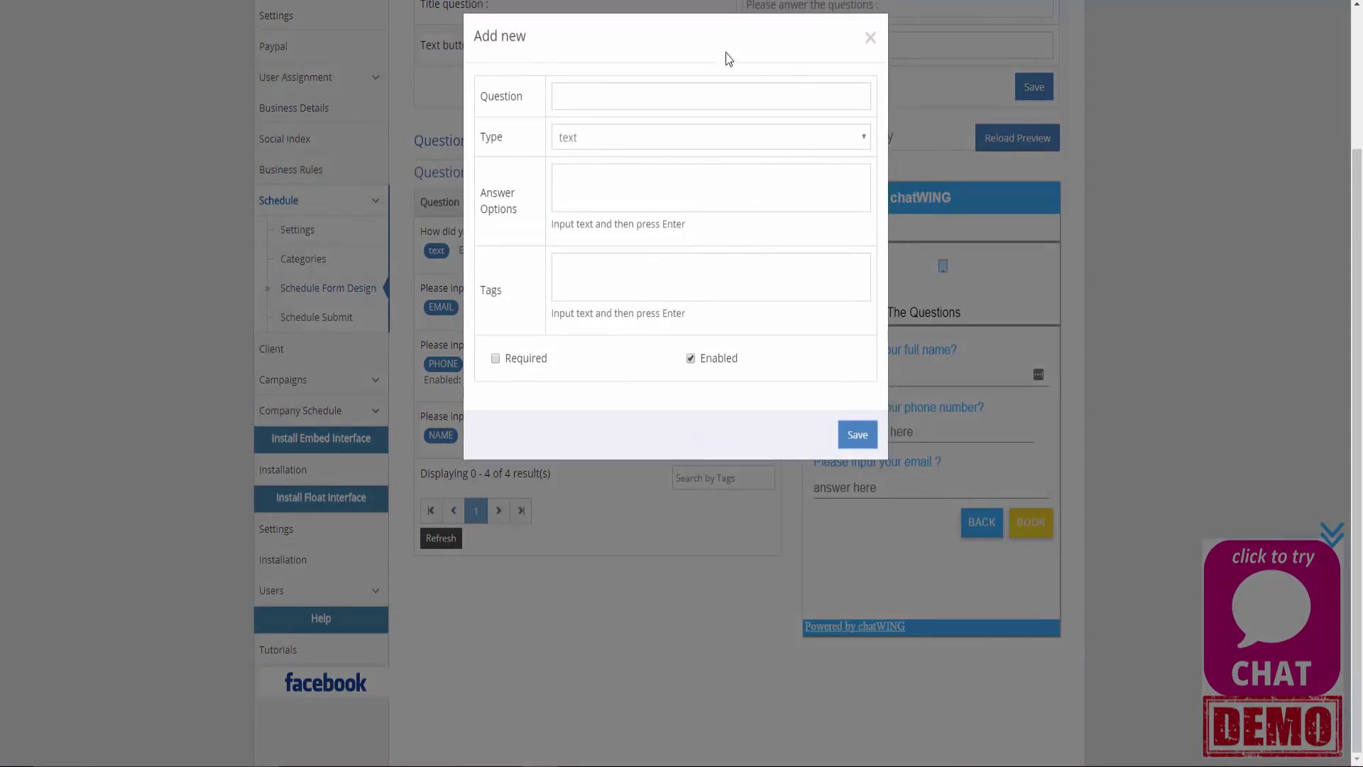
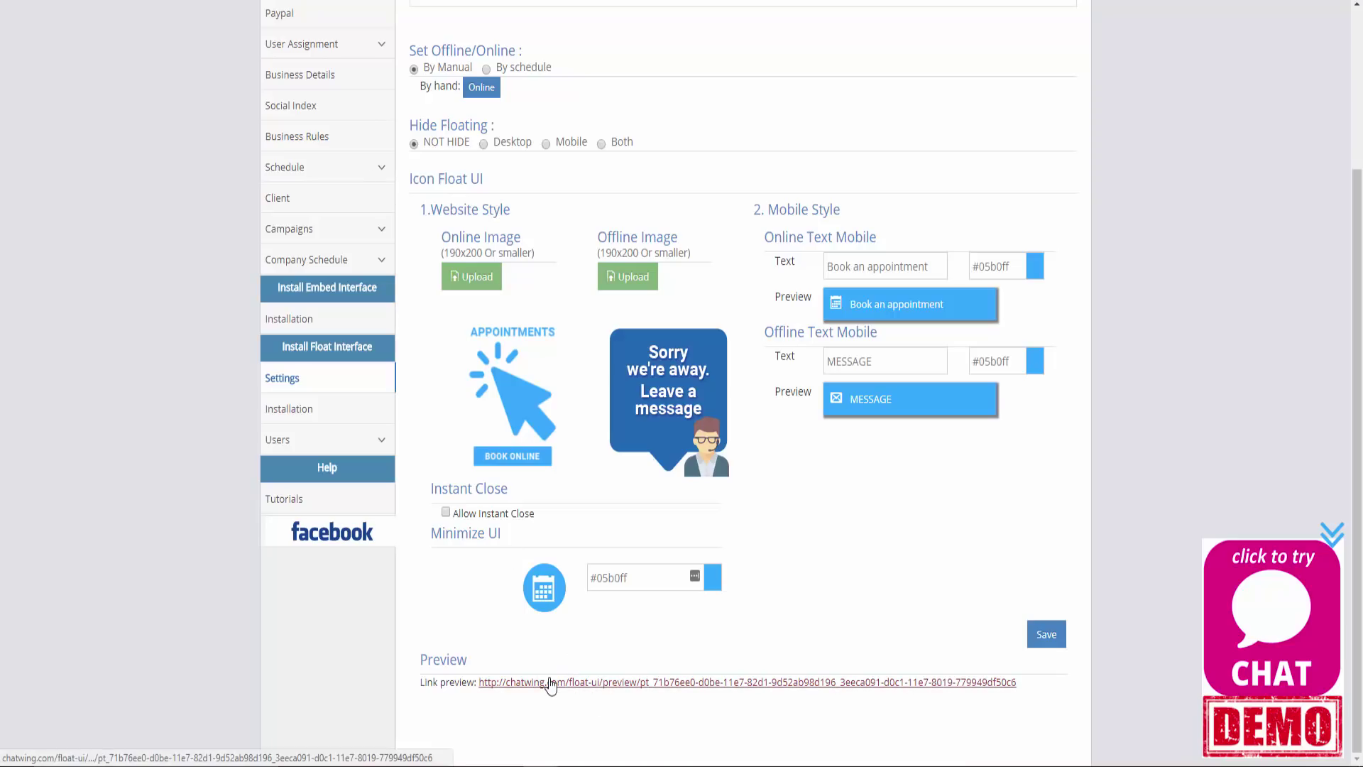
pyautogui.scroll(3, 607, 553)
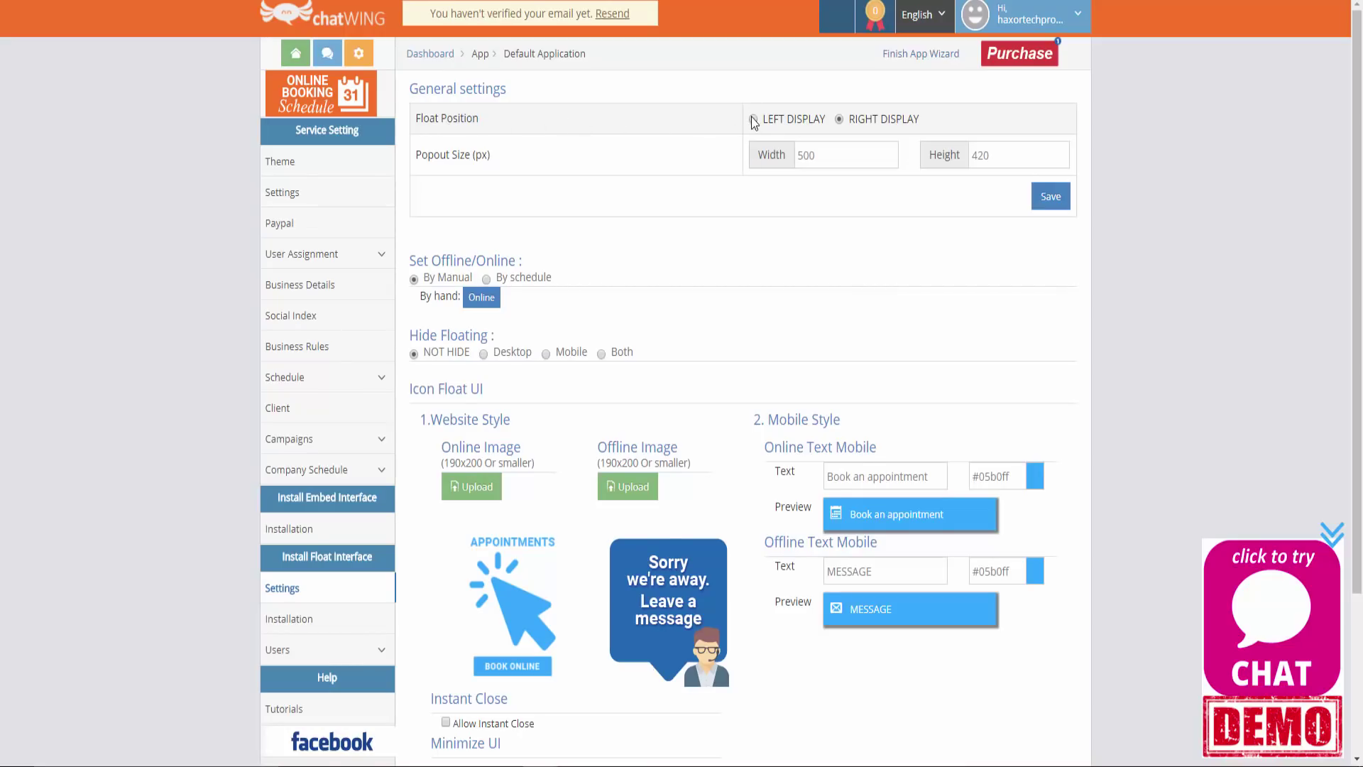
pyautogui.scroll(-1, 741, 210)
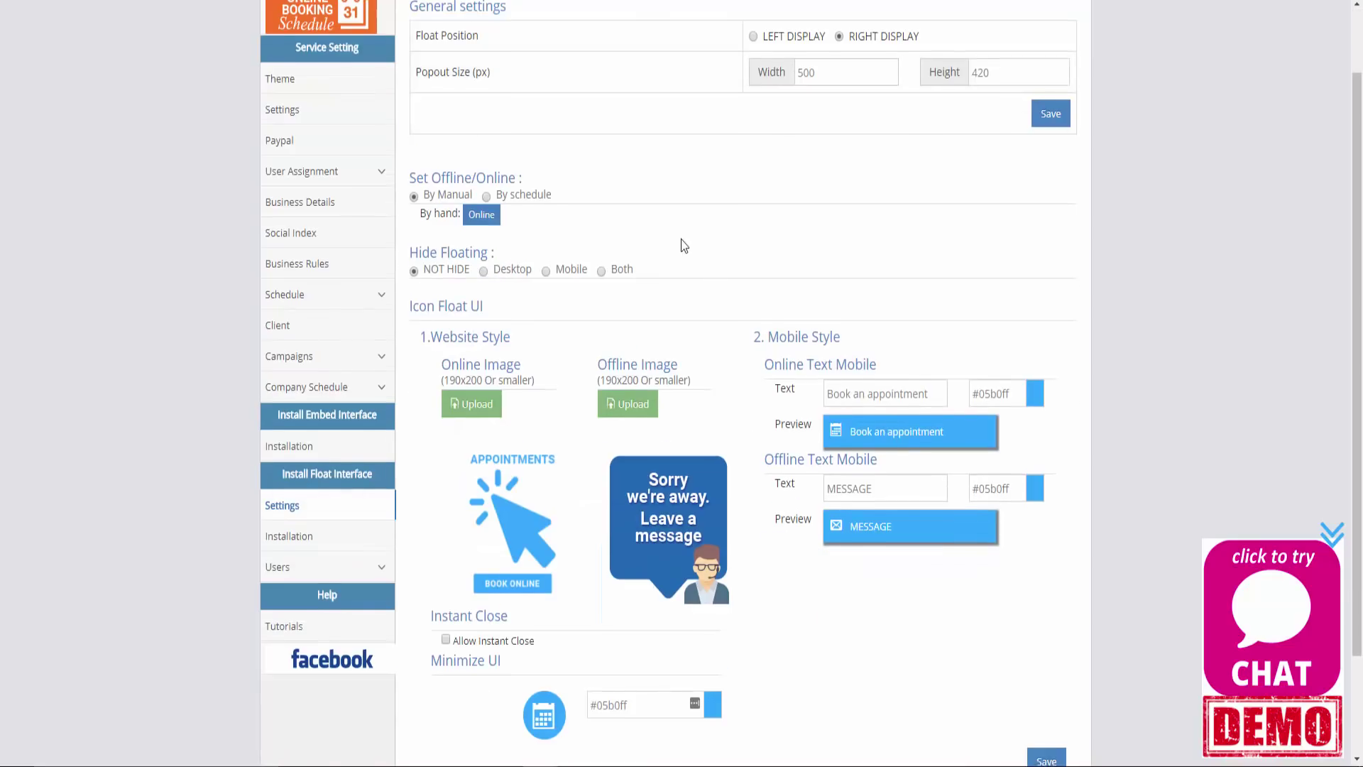
pyautogui.scroll(-1, 683, 245)
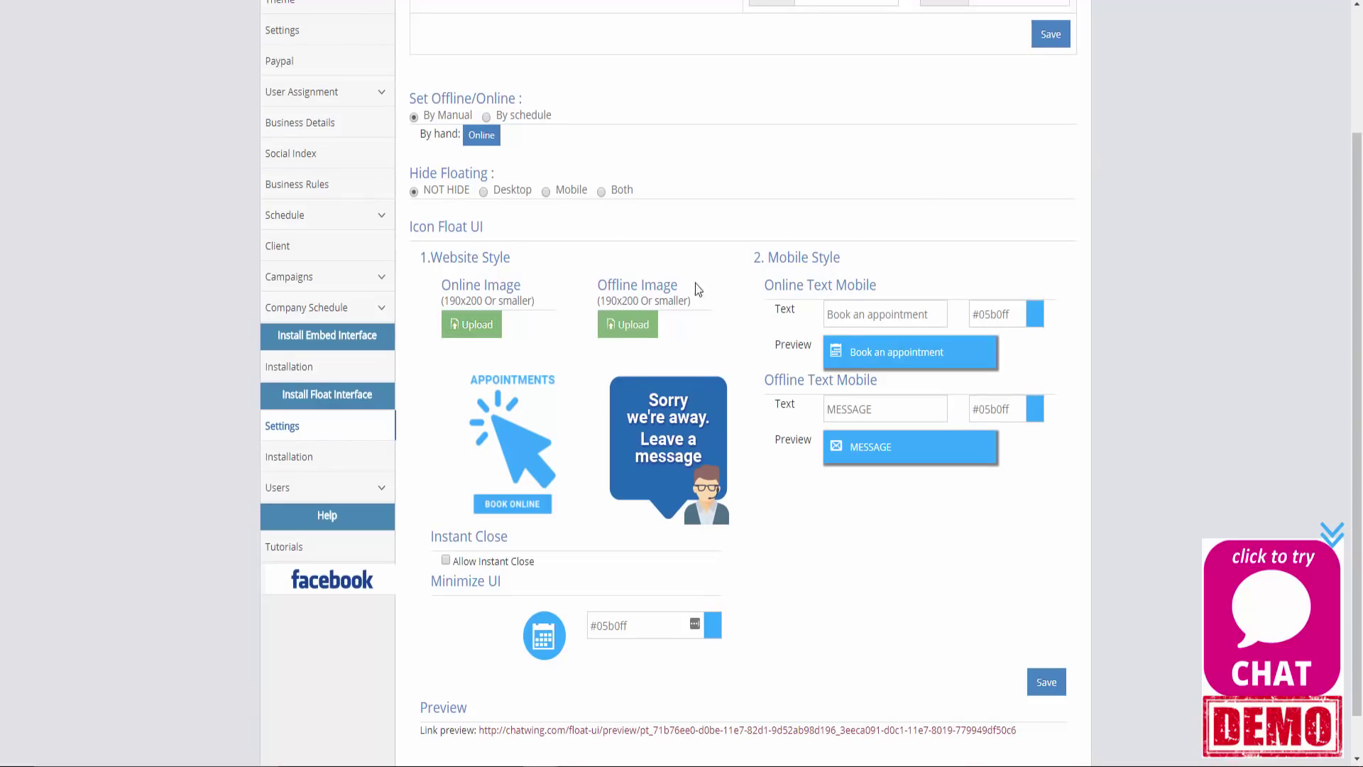
pyautogui.scroll(-1, 809, 340)
pyautogui.scroll(3, 633, 385)
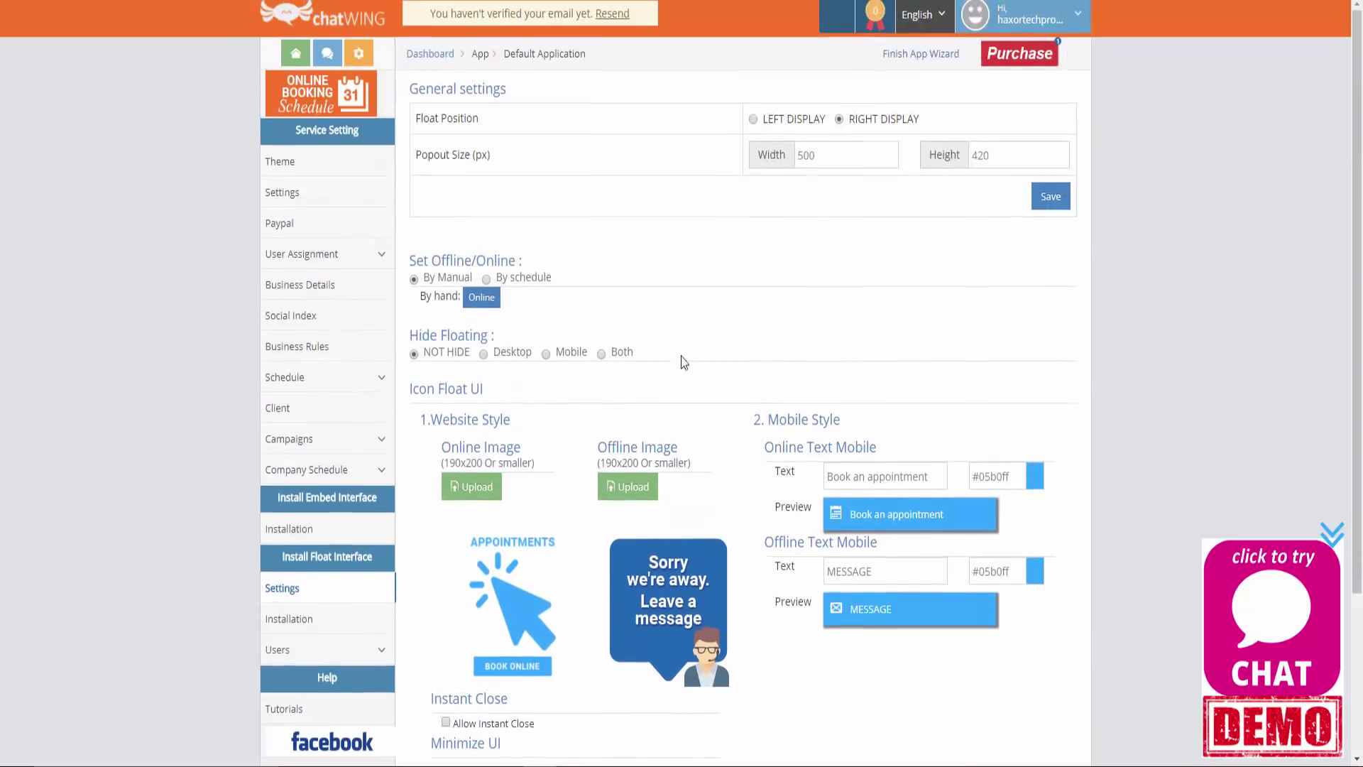
# Step: Go to Float Interface Installation and select the domain in the verification field, leaving it unchanged
pyautogui.click(307, 625)
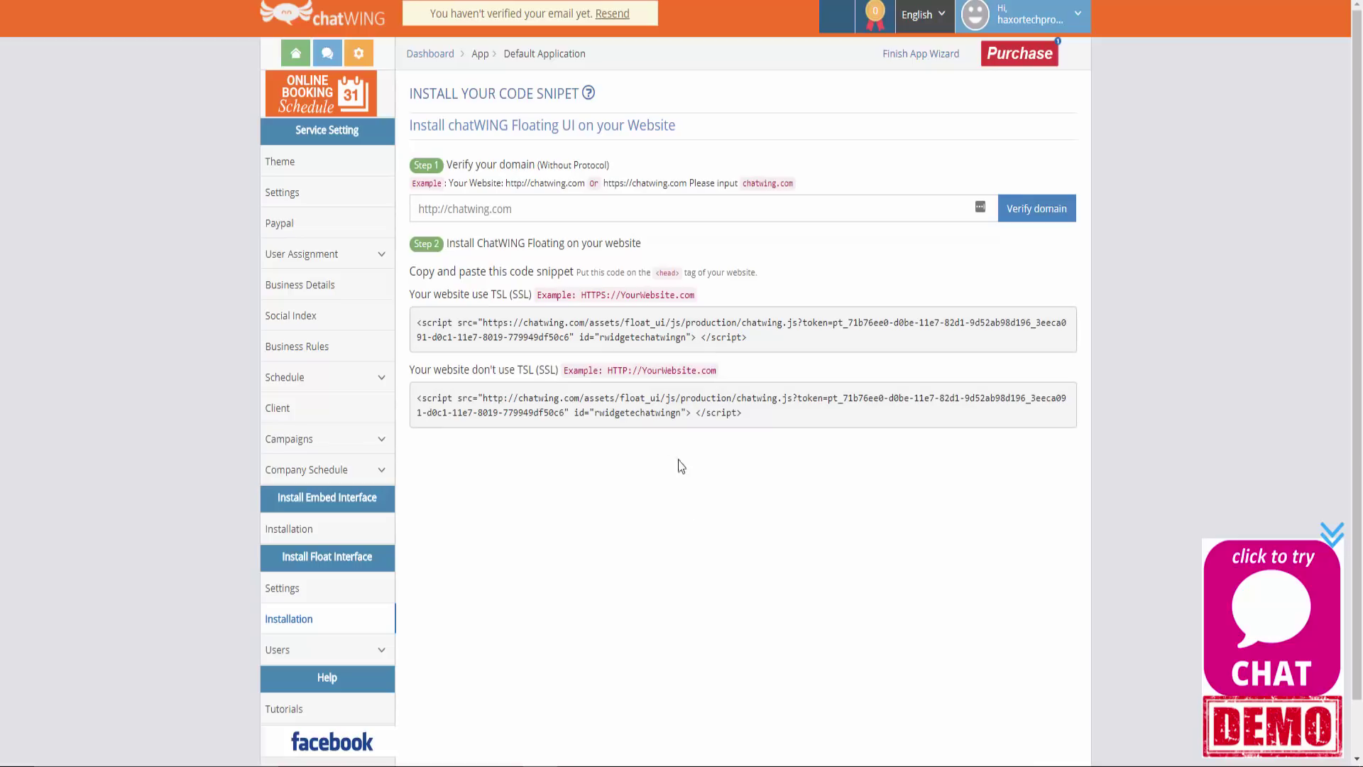
pyautogui.click(462, 210)
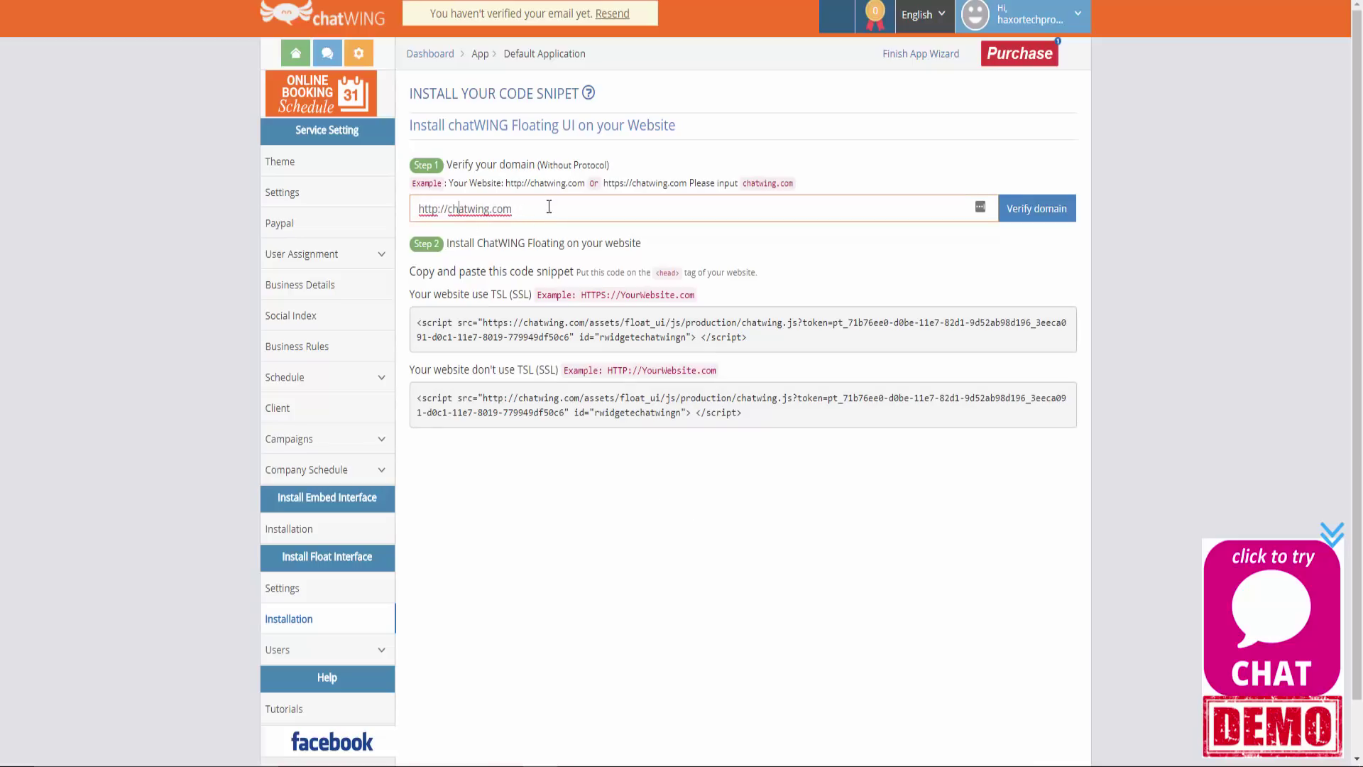
pyautogui.tripleClick(543, 212)
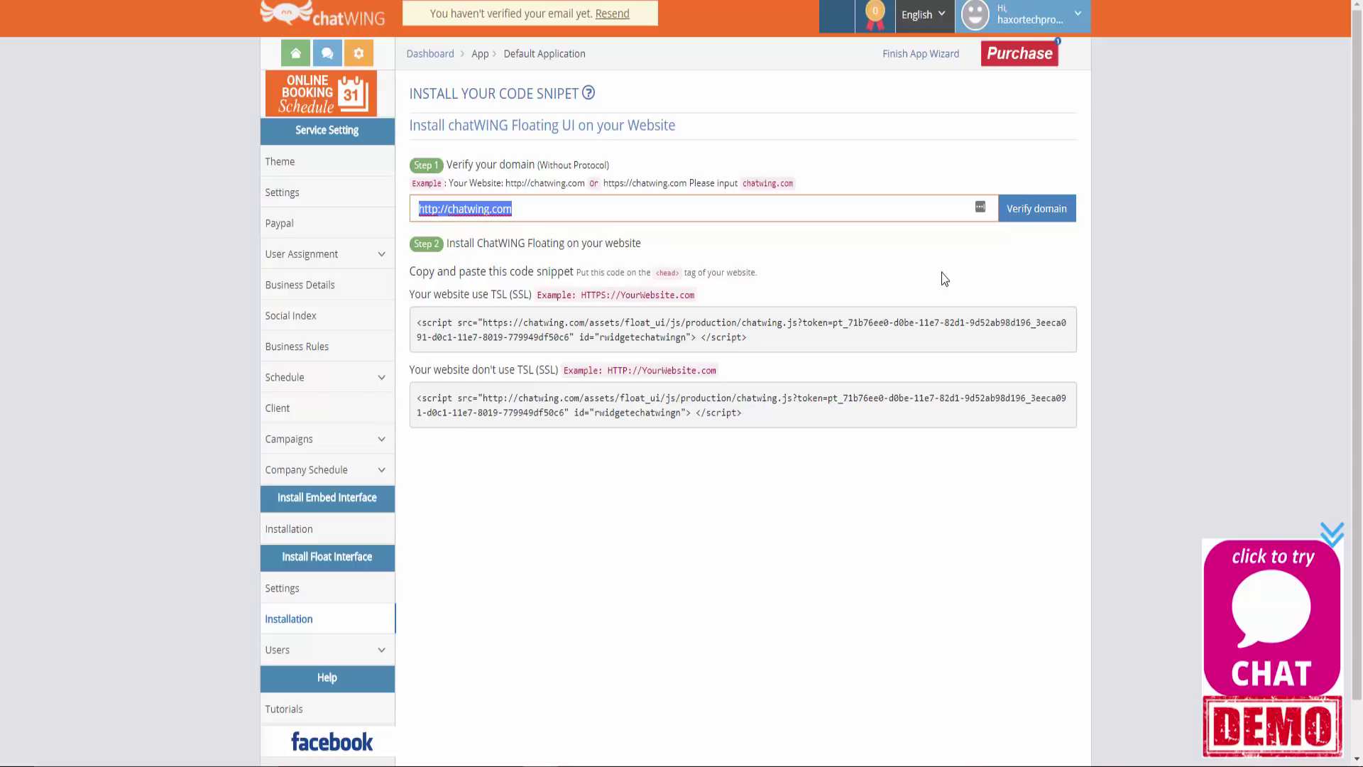
pyautogui.click(690, 537)
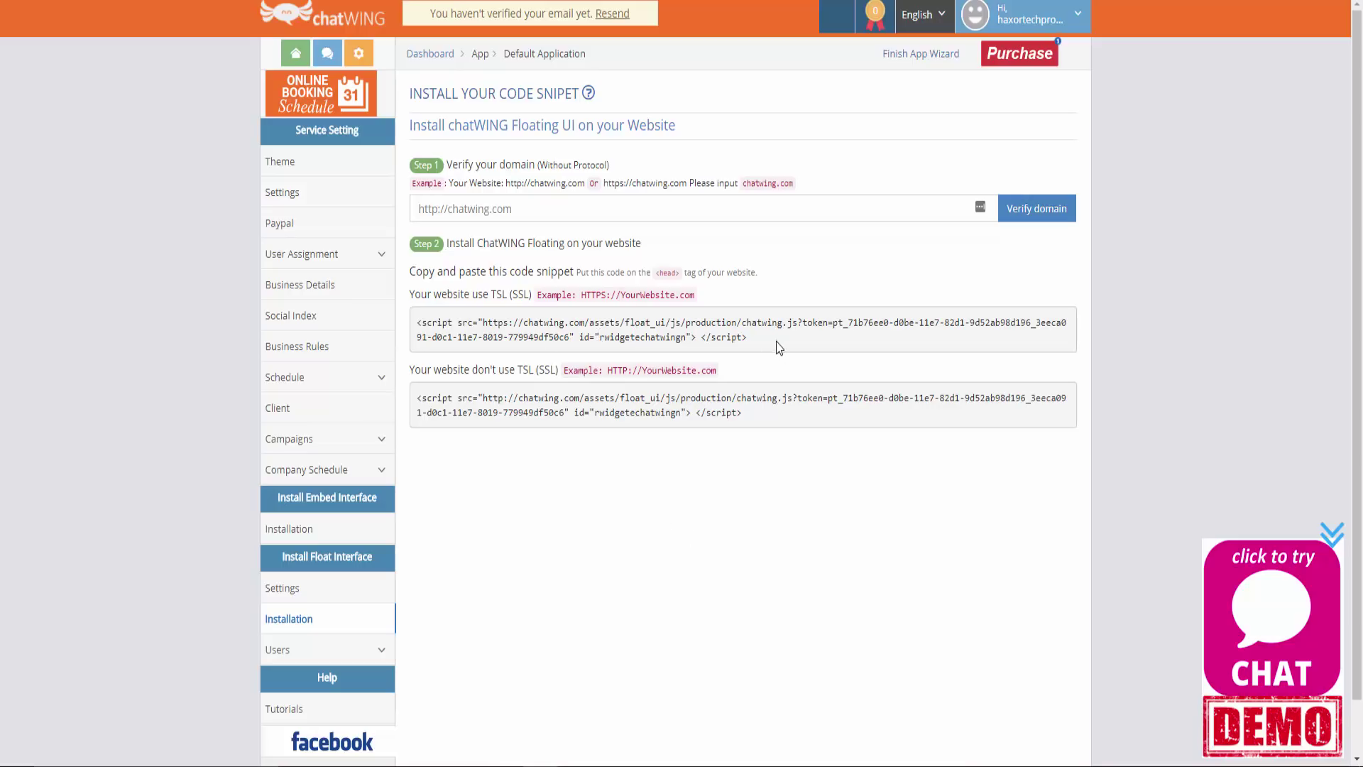
pyautogui.moveTo(776, 342); pyautogui.dragTo(506, 323)
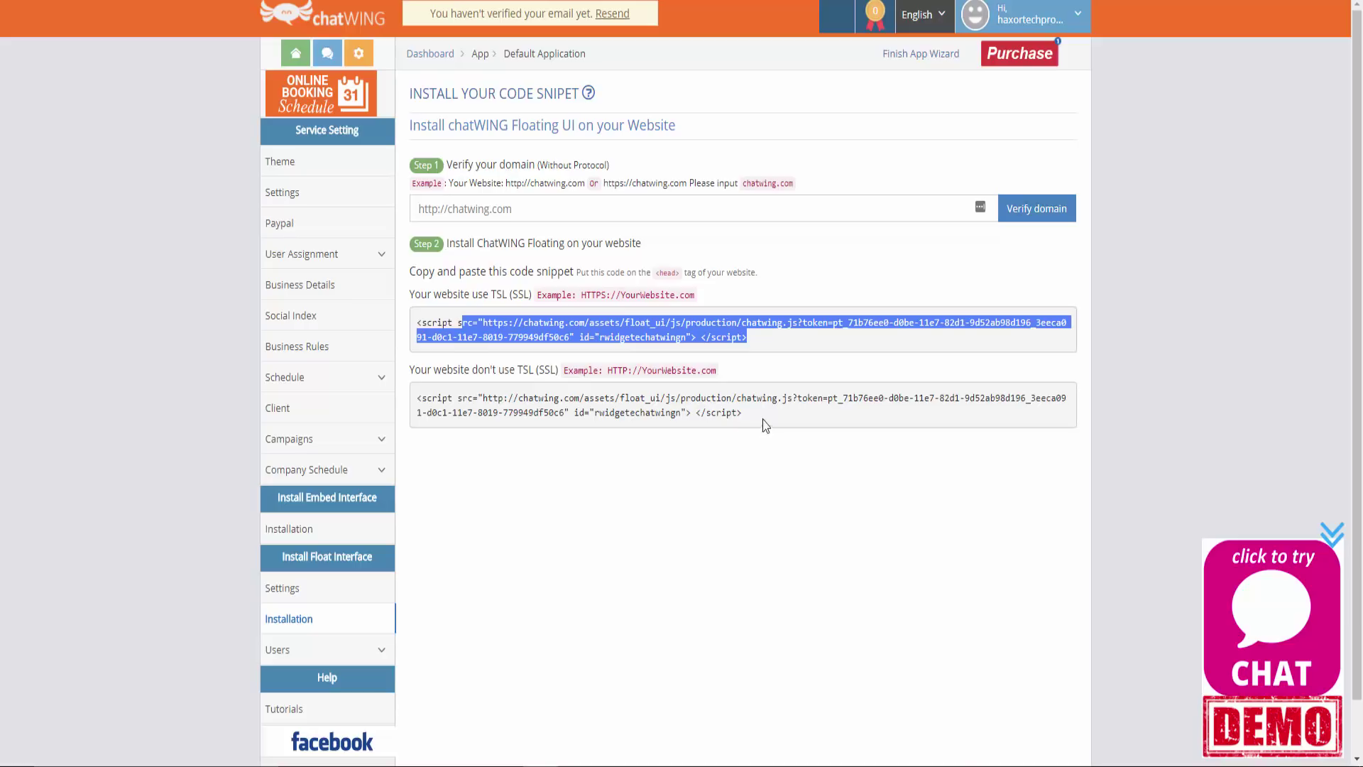
pyautogui.moveTo(762, 421); pyautogui.dragTo(414, 399)
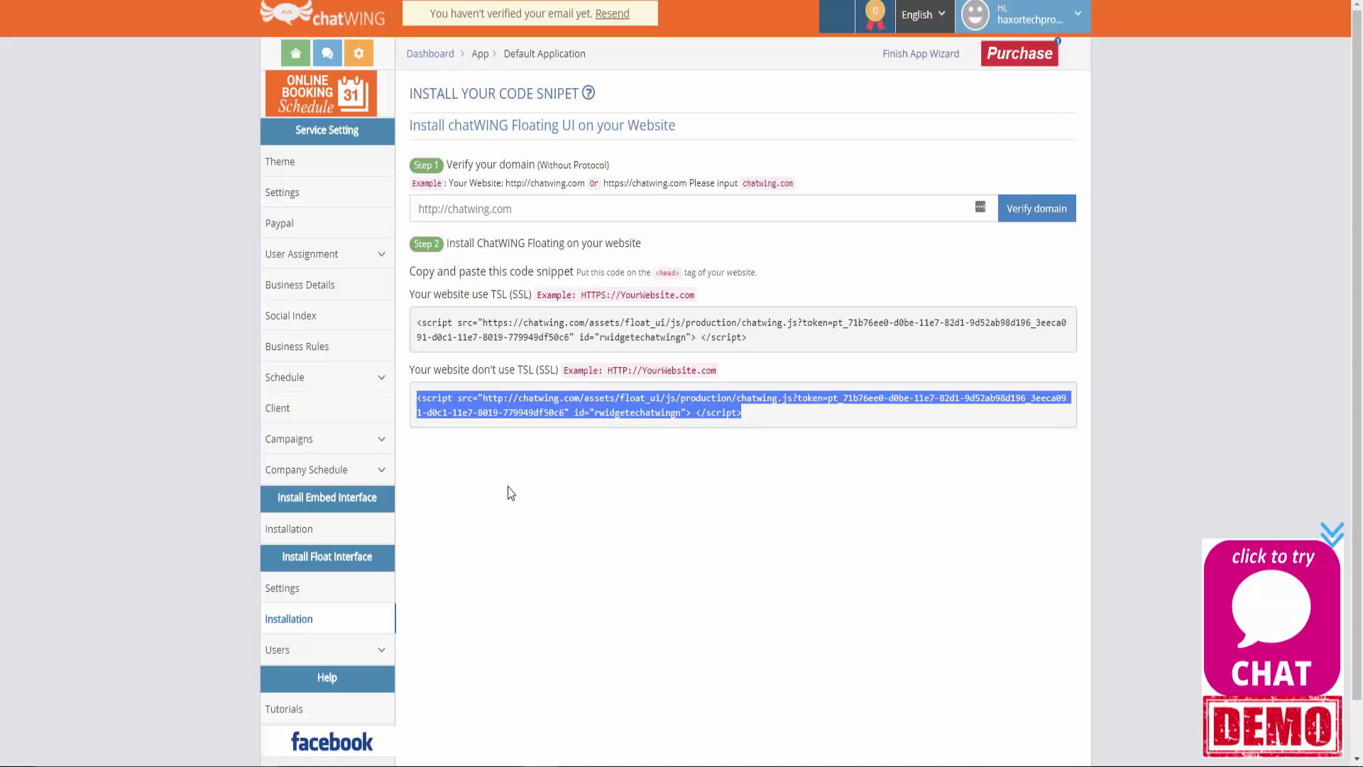
pyautogui.click(986, 581)
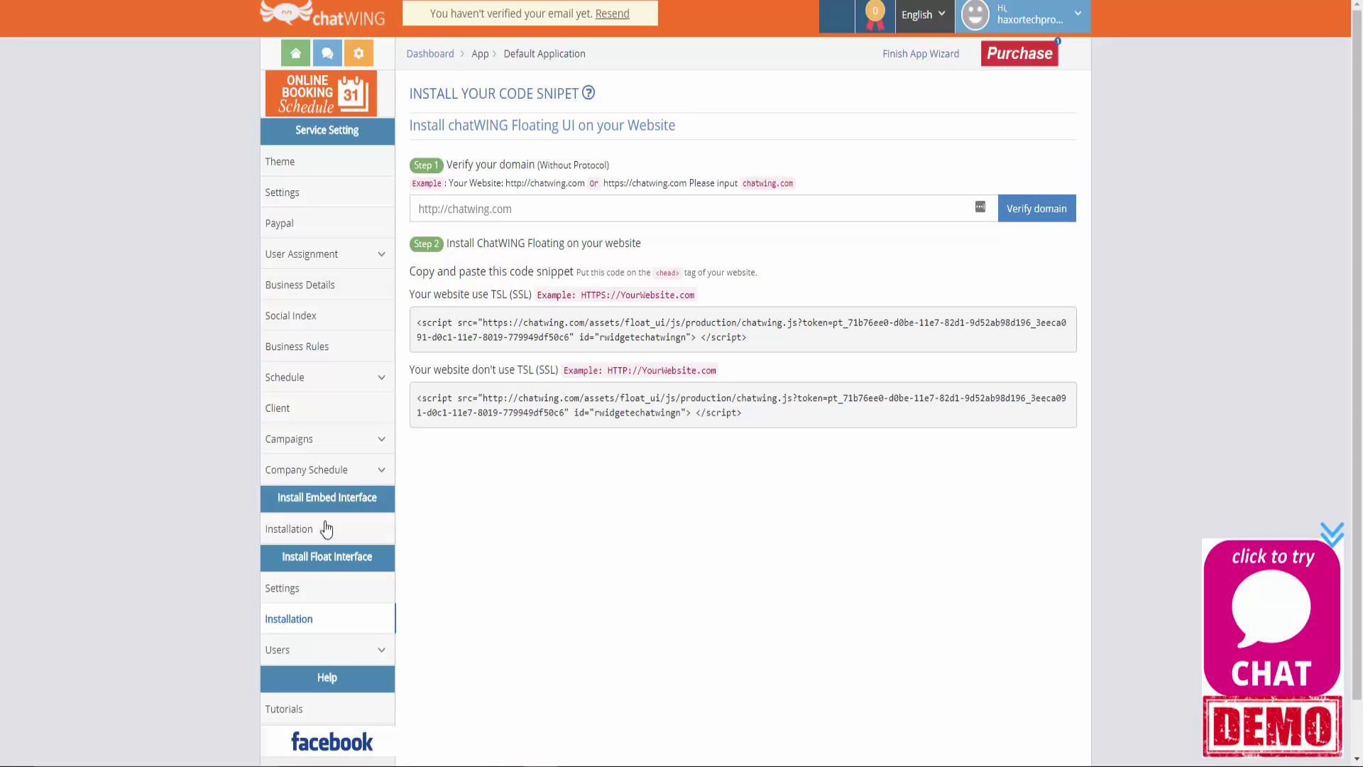
# Step: Go to Embed Interface Installation and scroll down to the IFrame code box
pyautogui.click(297, 532)
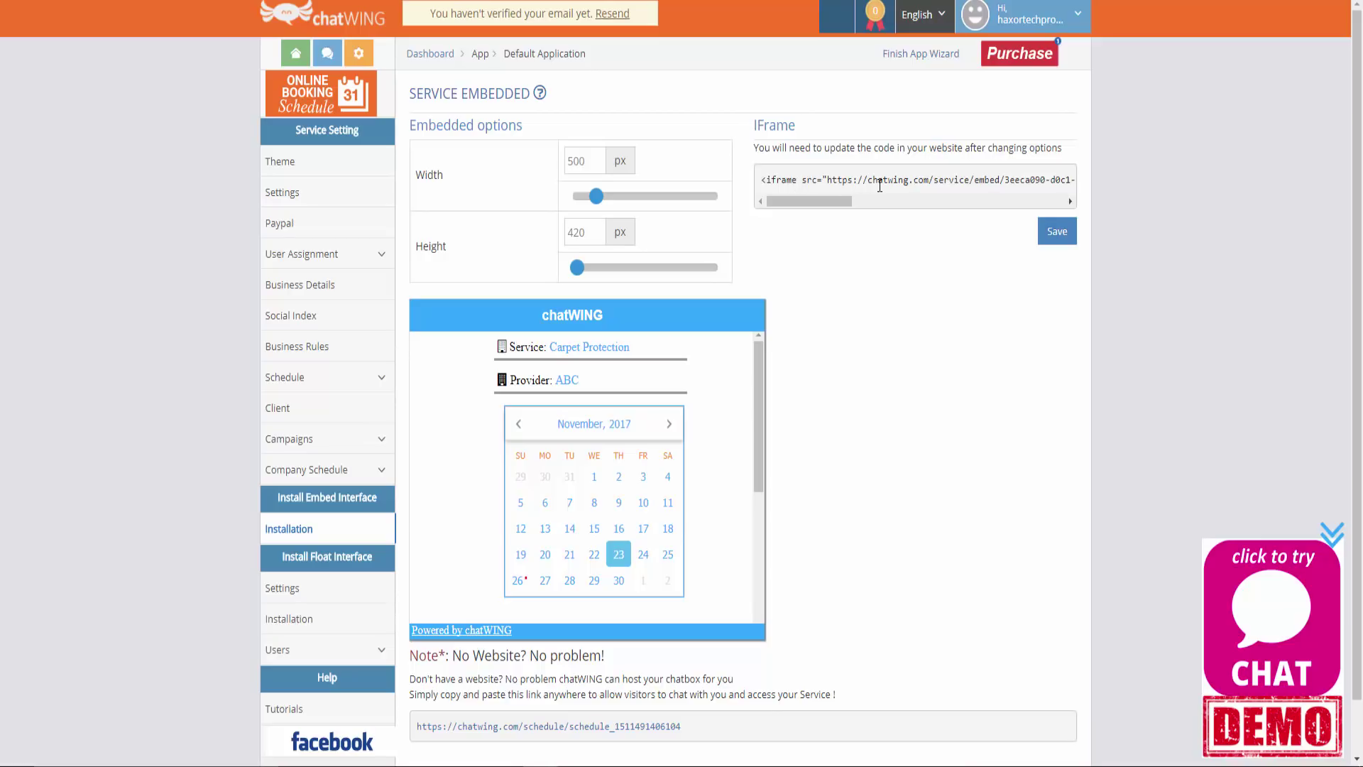
pyautogui.scroll(-1, 827, 219)
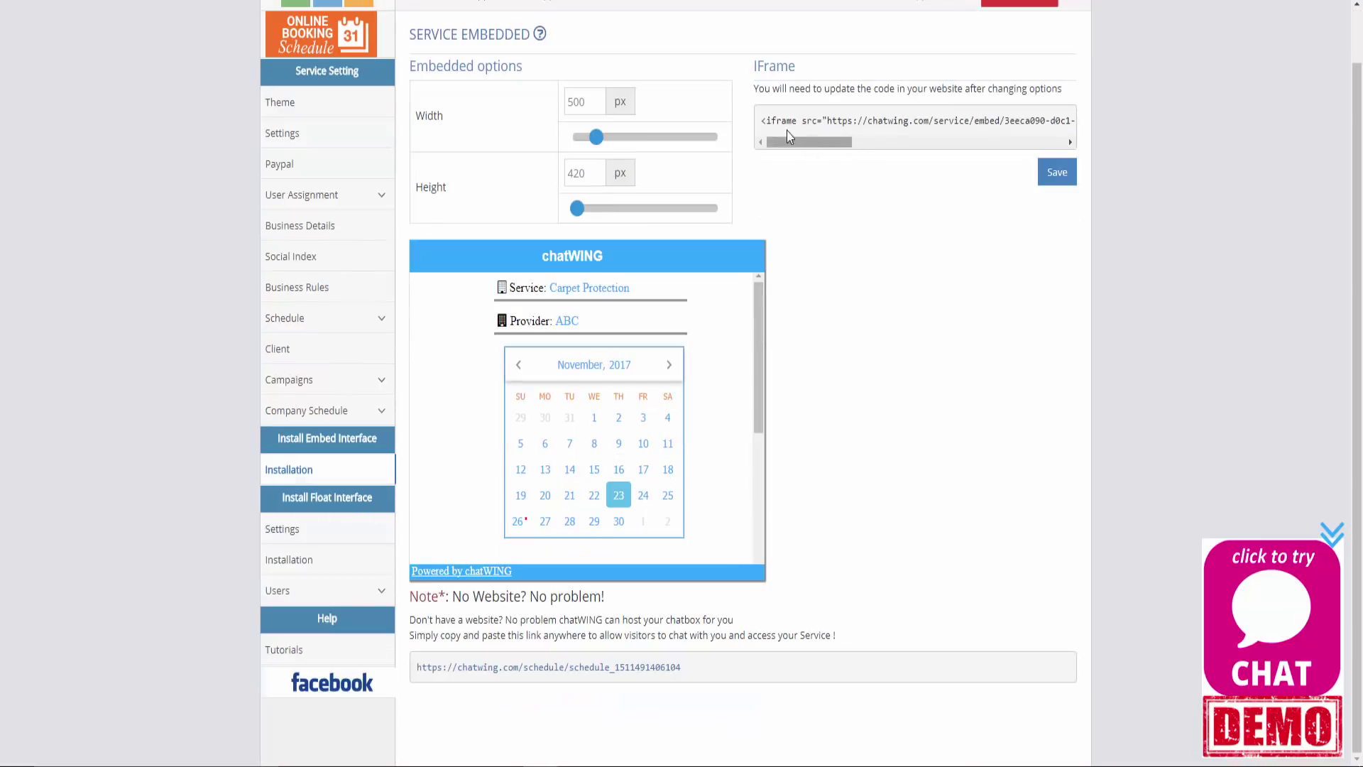